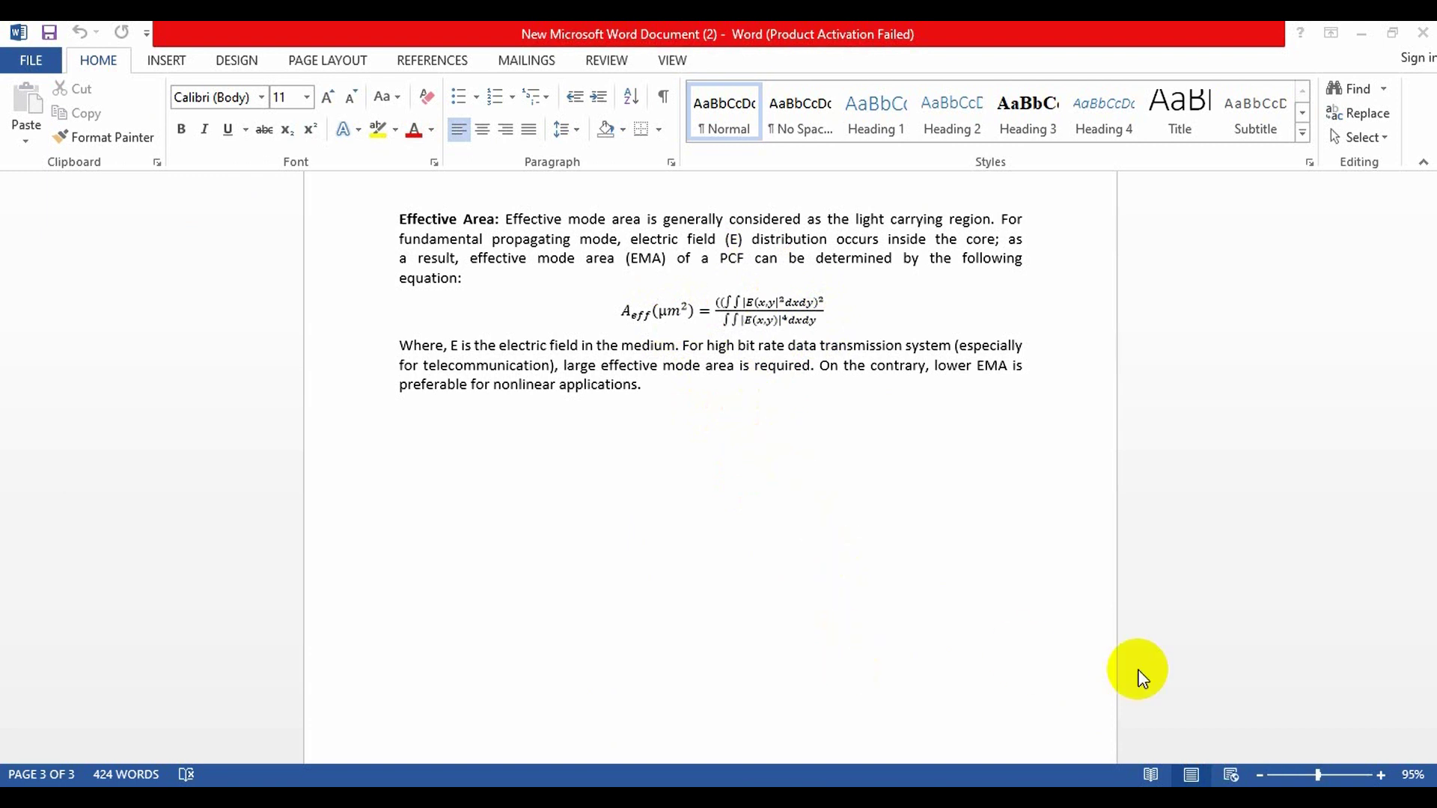
Switch from the Word notes to the raf2_t.mph model in COMSOL Multiphysics
click(1200, 801)
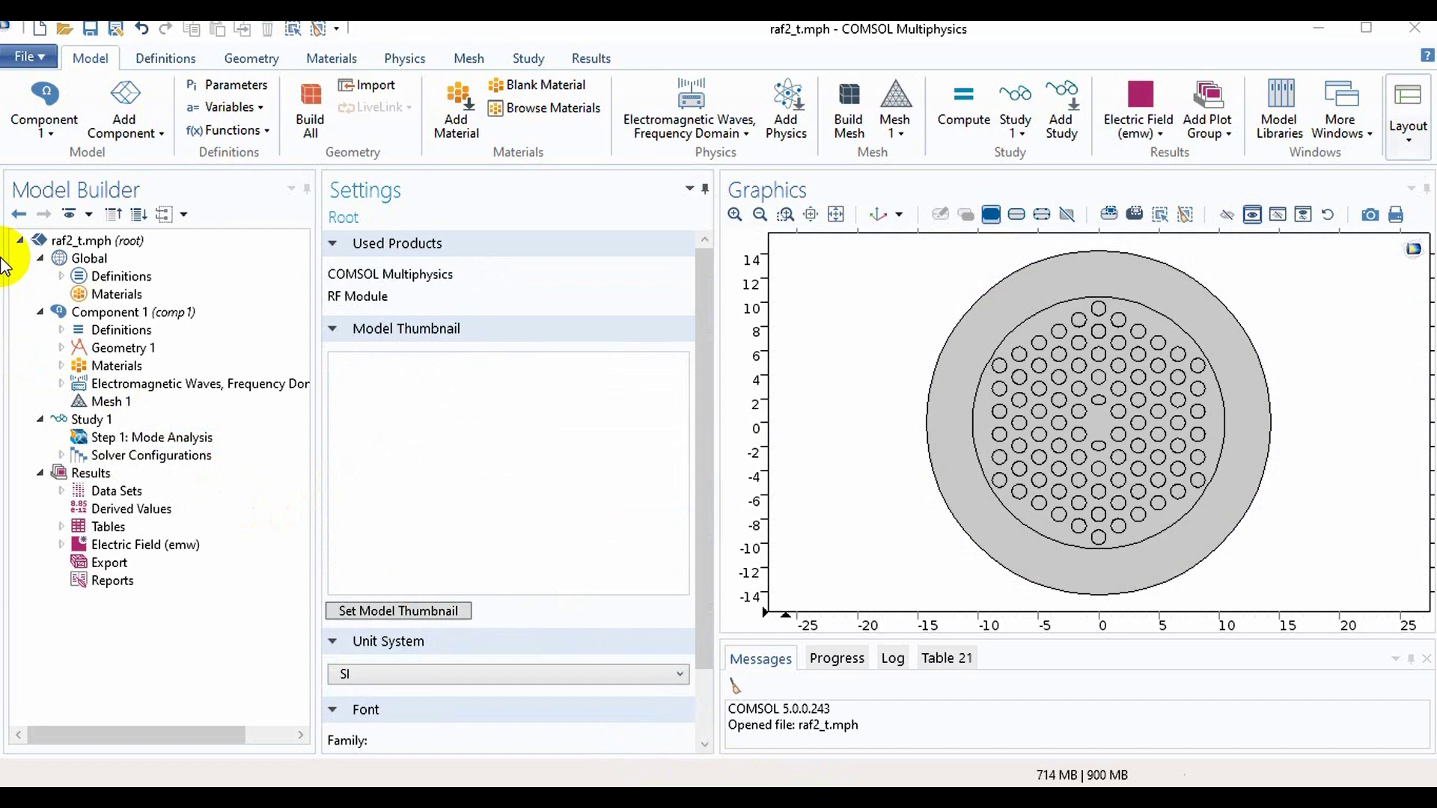
Select the Definitions node under Component 1 and bring up its add-definition menu
click(119, 315)
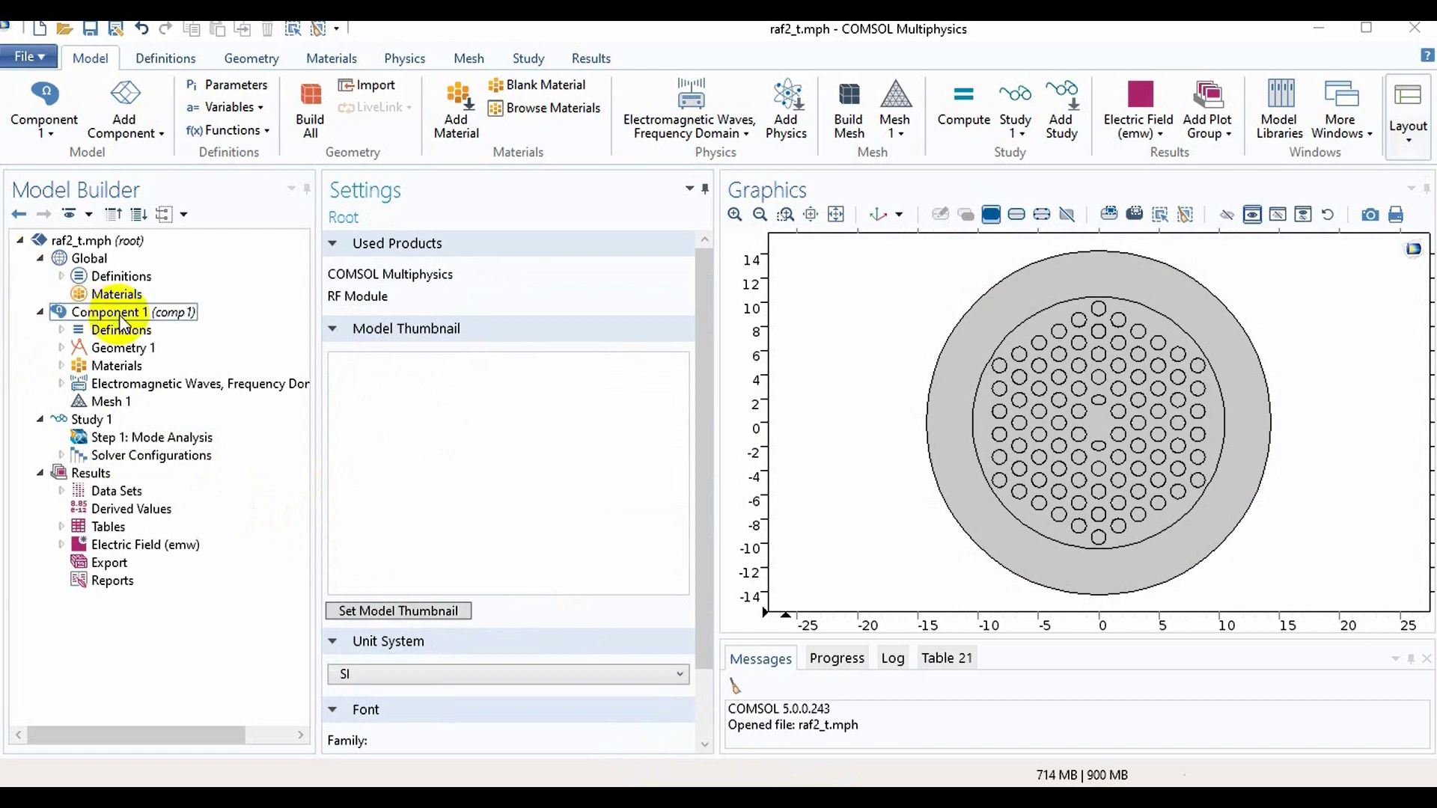
click(122, 329)
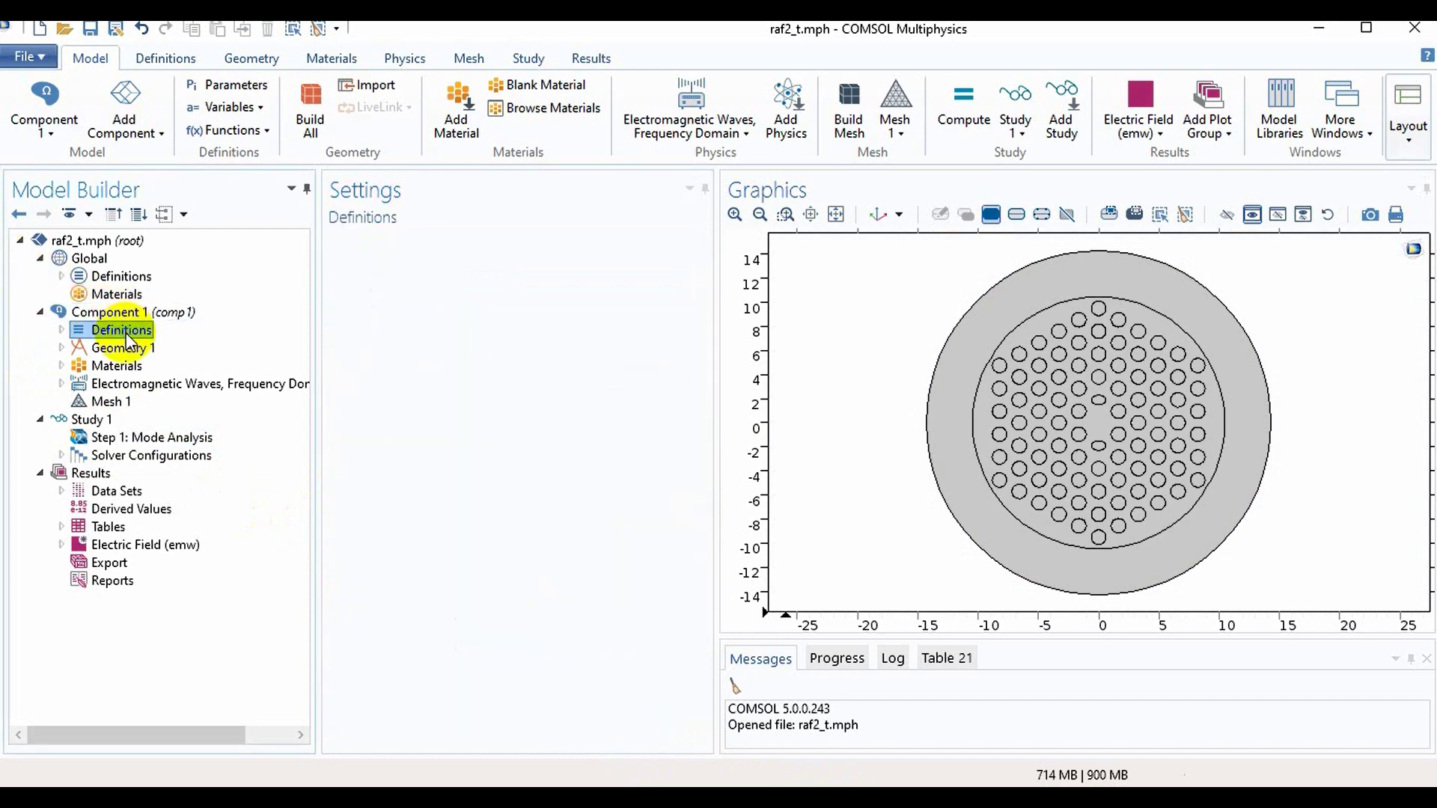
right_click(126, 333)
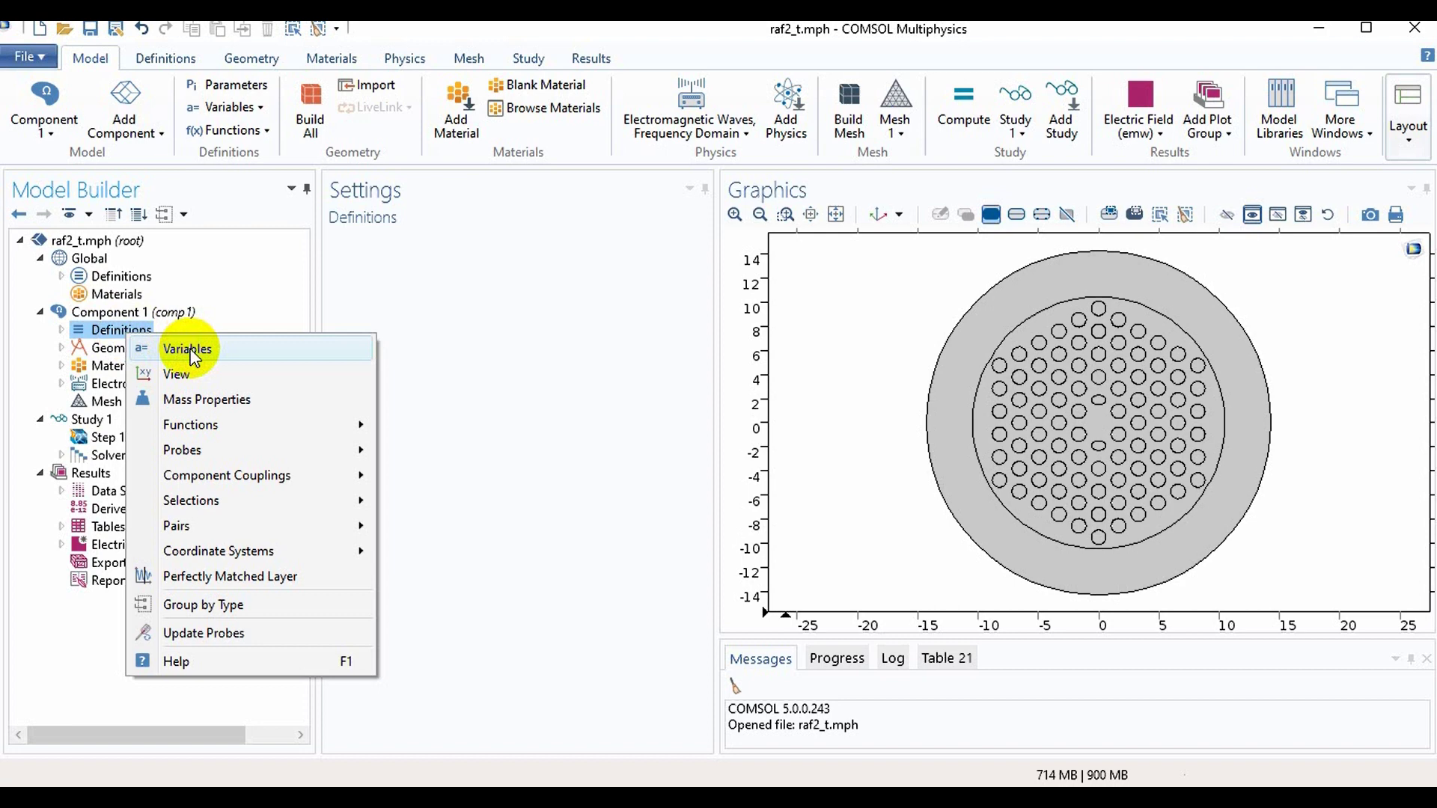
Expand Definitions to list Variables 1, Integration 1 (intop1), Boundary System 1, PML 1 and View 1
mouse_move(236, 482)
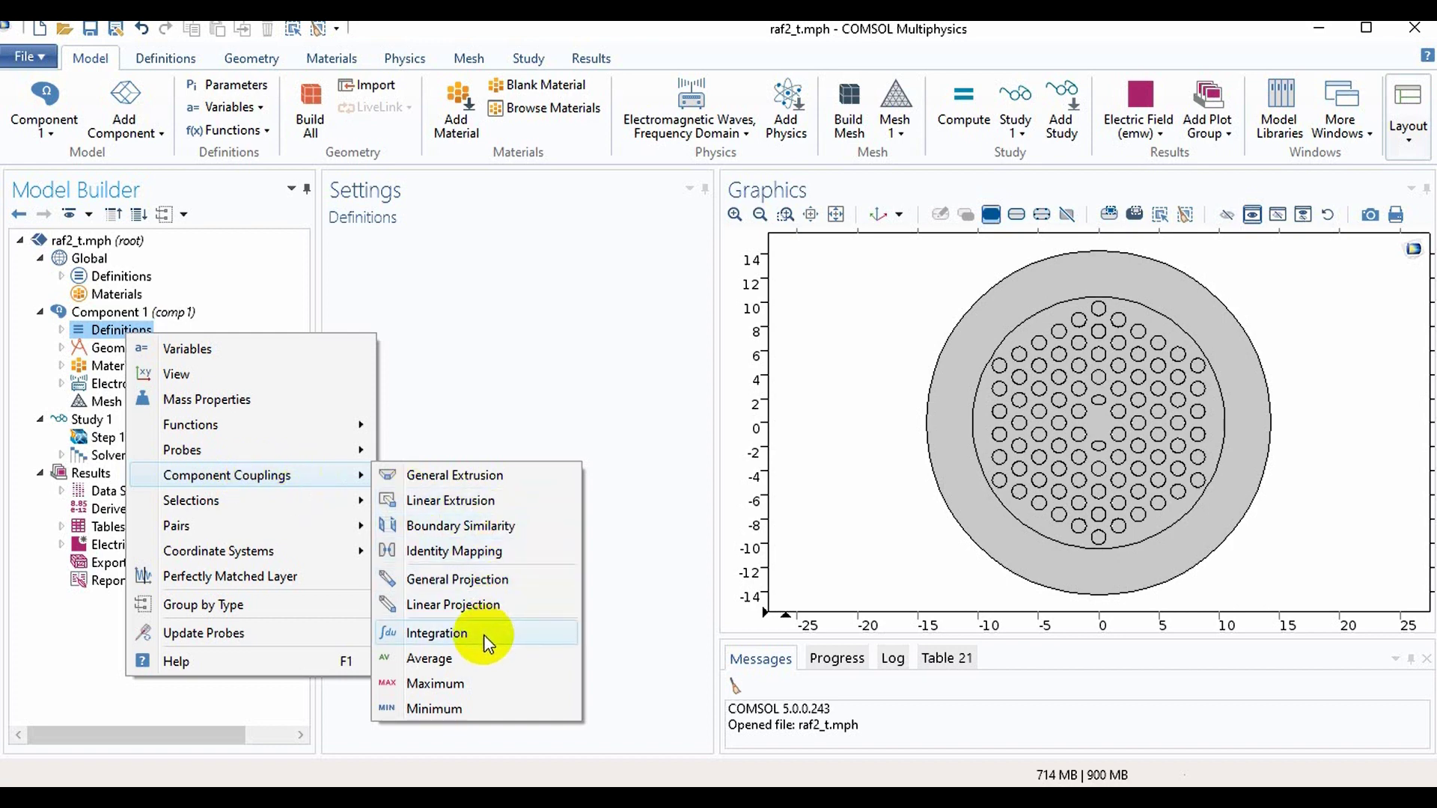
click(470, 400)
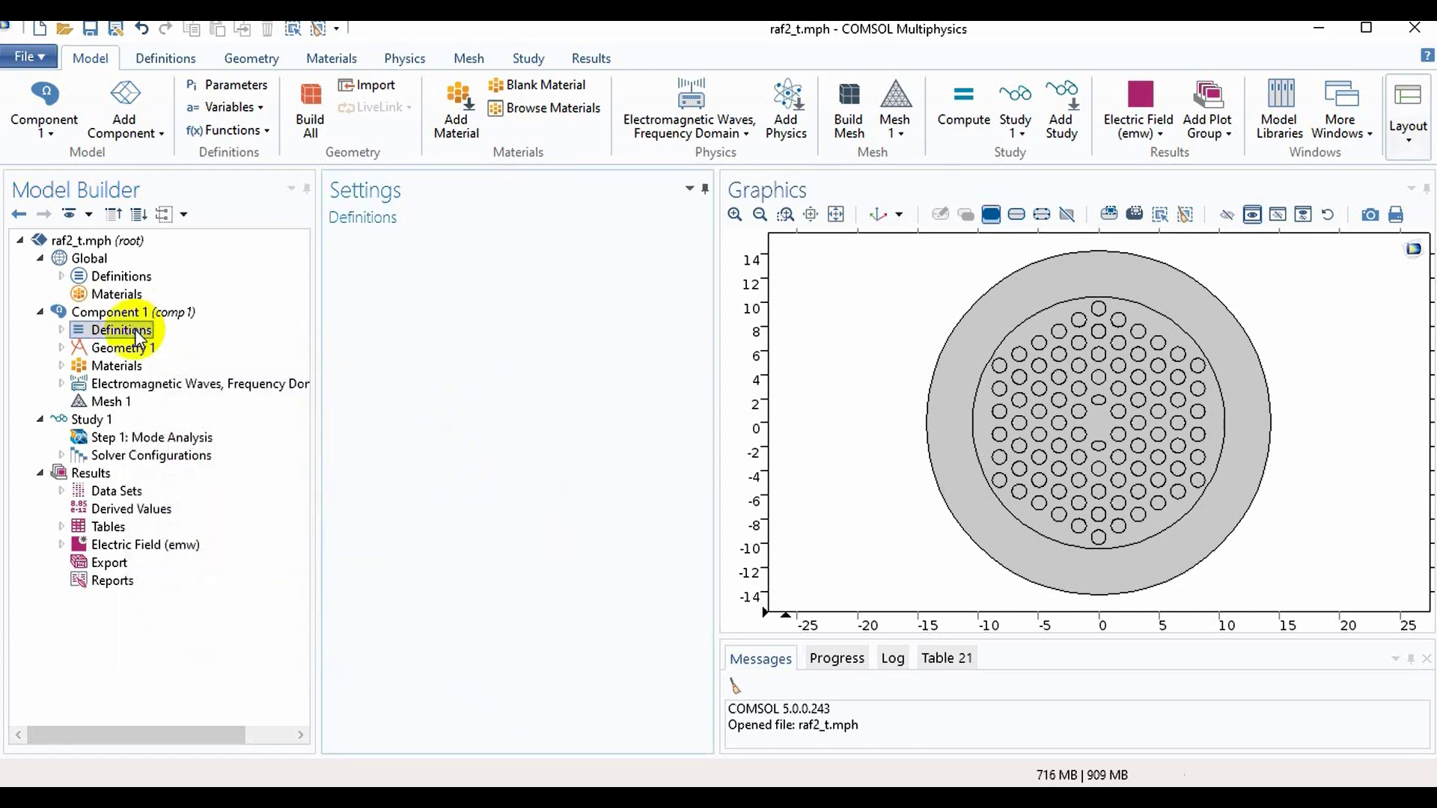
double_click(135, 330)
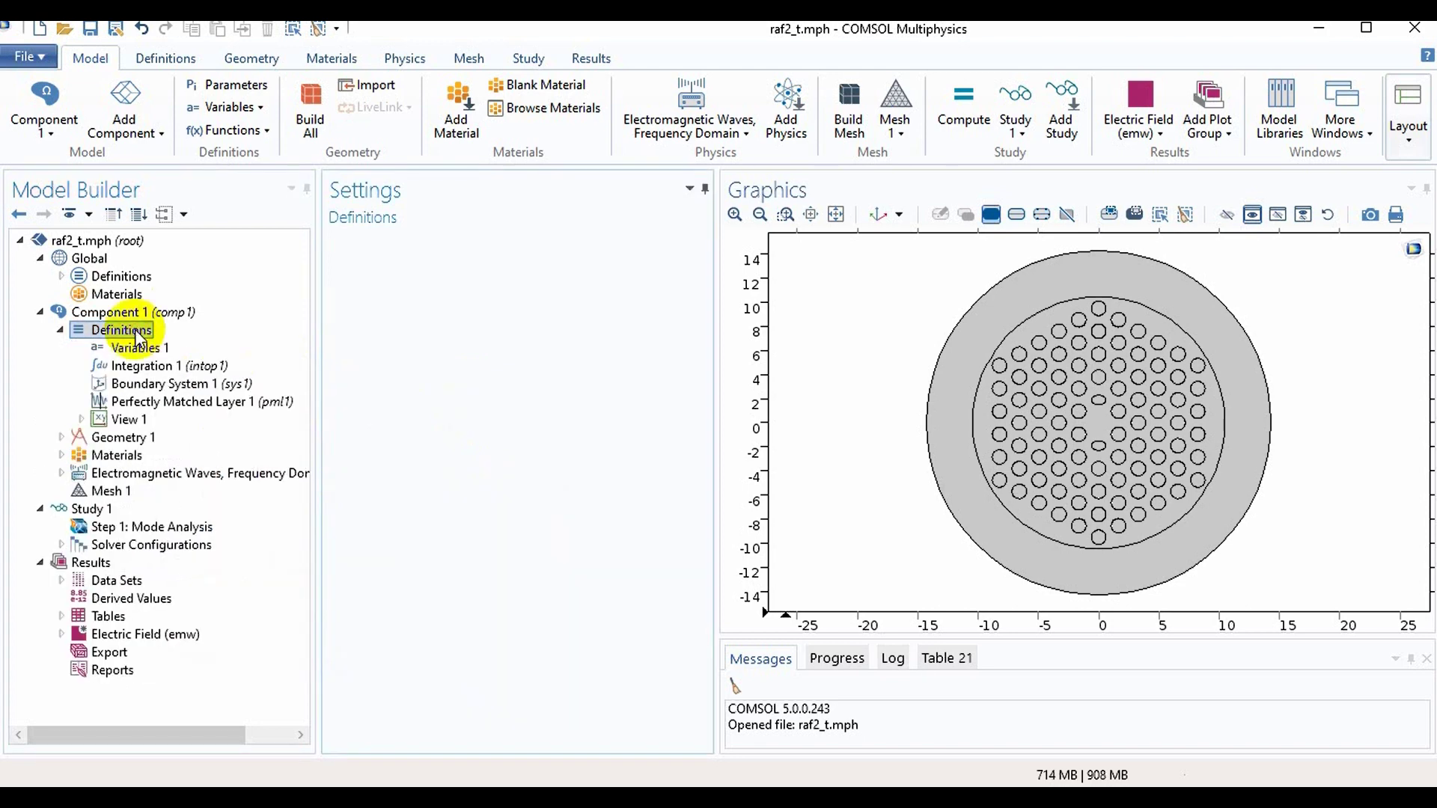
Show Variables 1's area expression intop1(abs(Ez)^2)^2/intop1(abs(Ez)^4), then view the Word equation
click(143, 353)
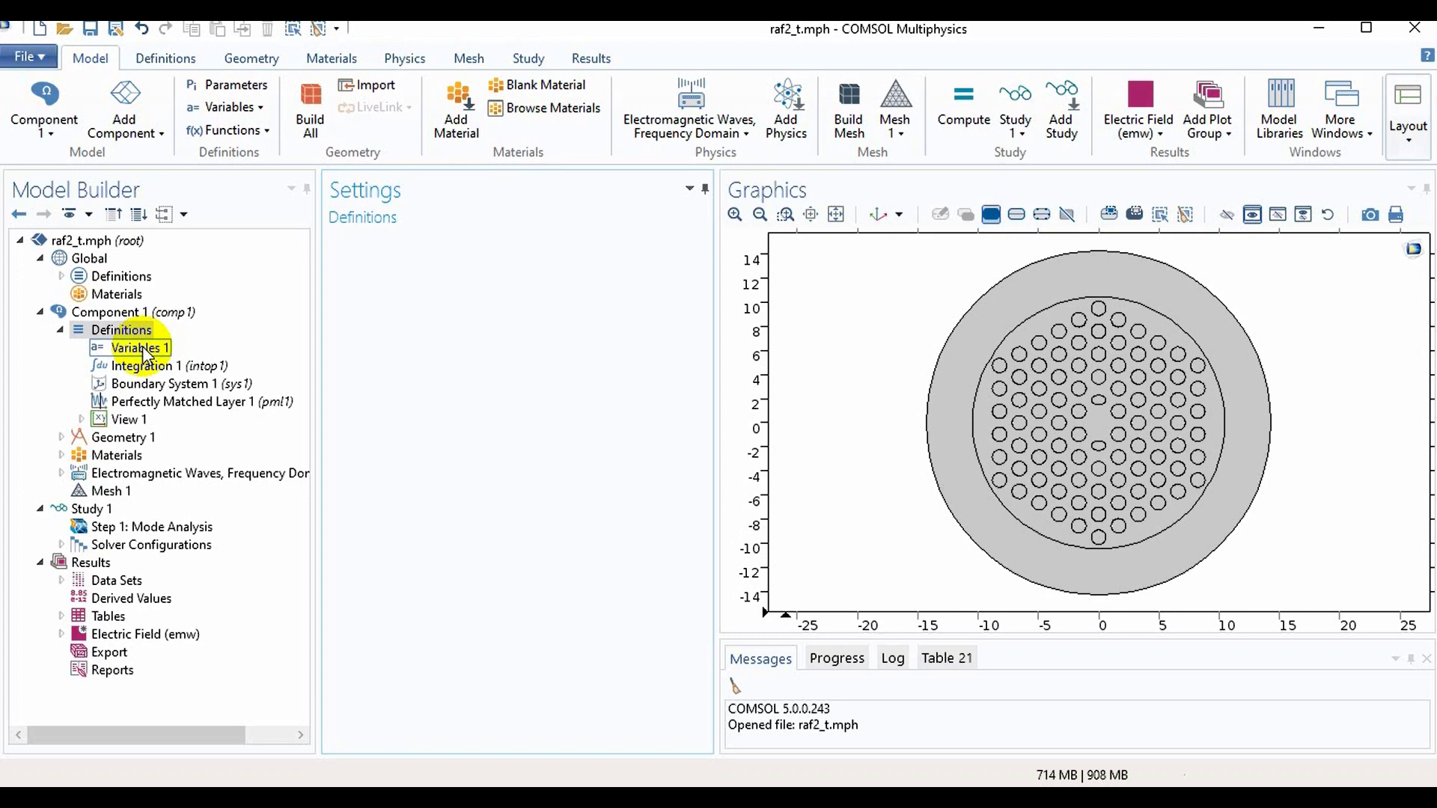
click(142, 349)
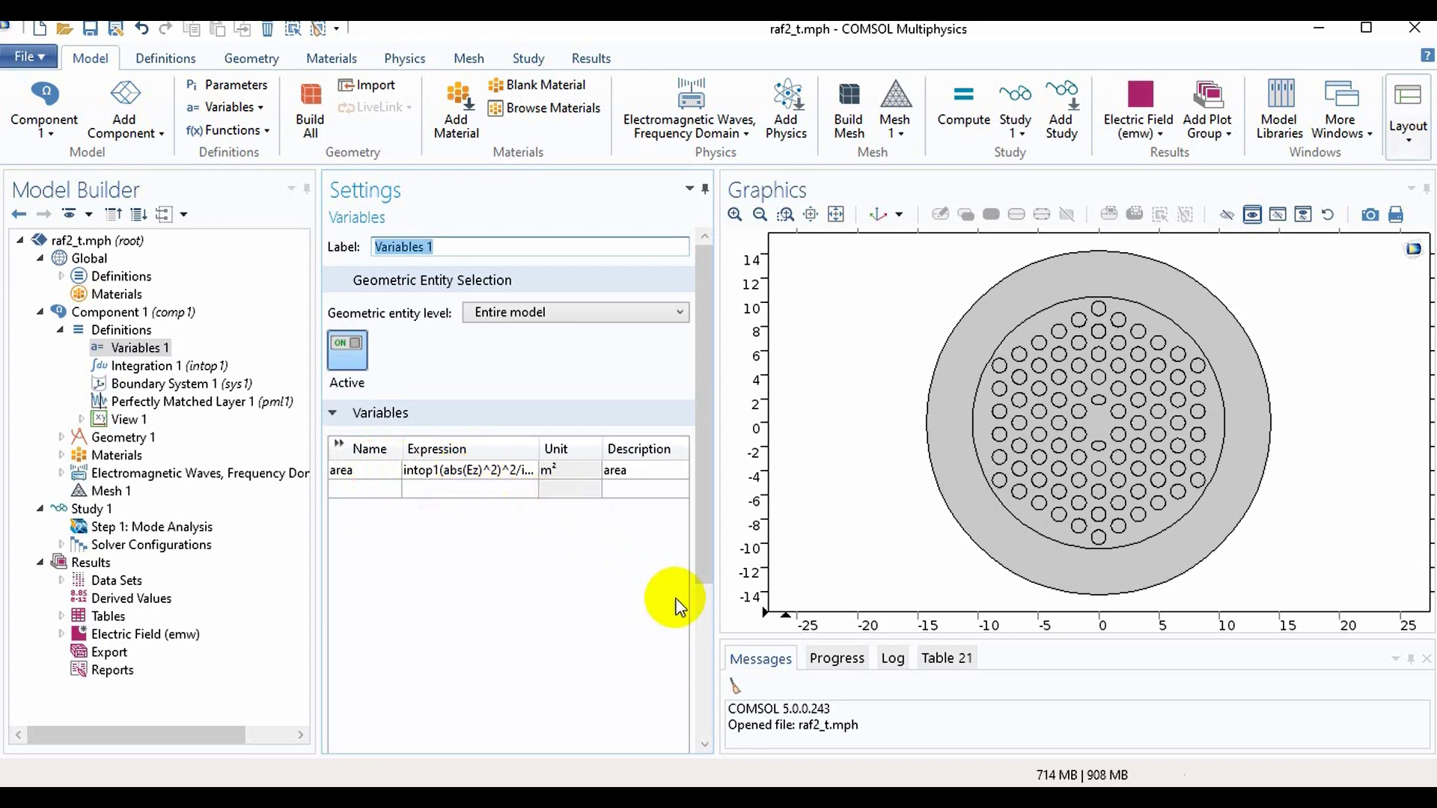
click(1160, 797)
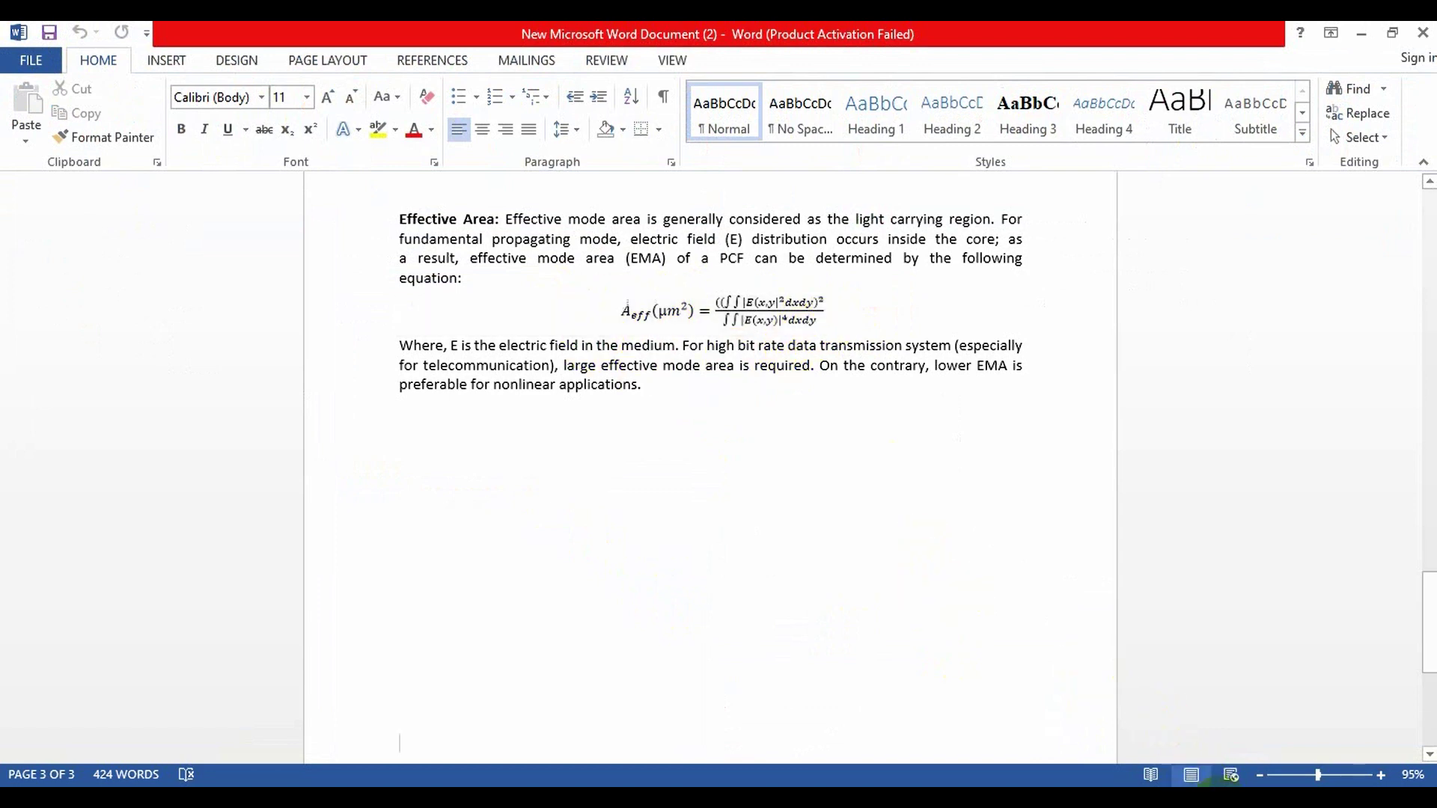
Return from Word to the Variables 1 settings in COMSOL with Alt+Tab
key(alt+Tab)
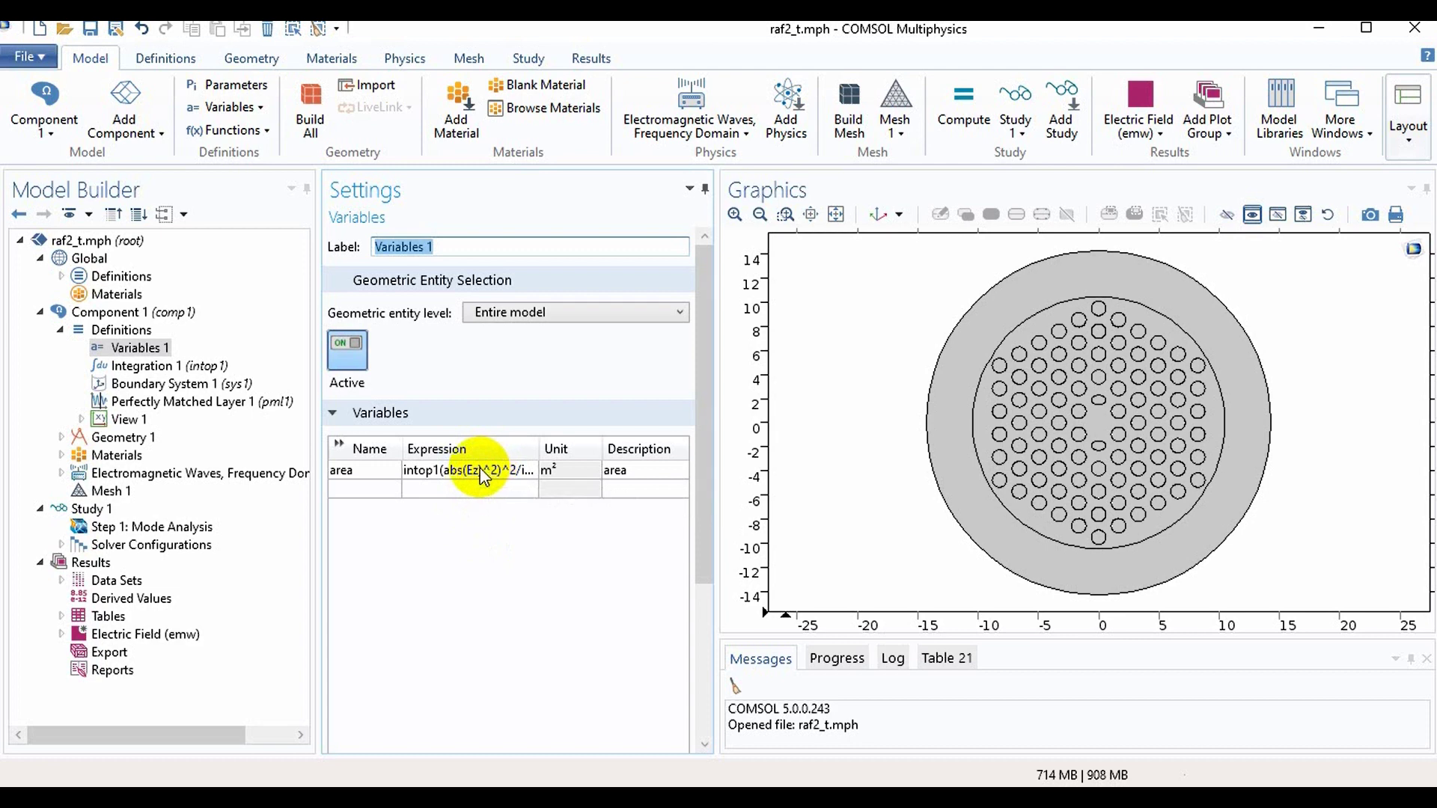
click(191, 368)
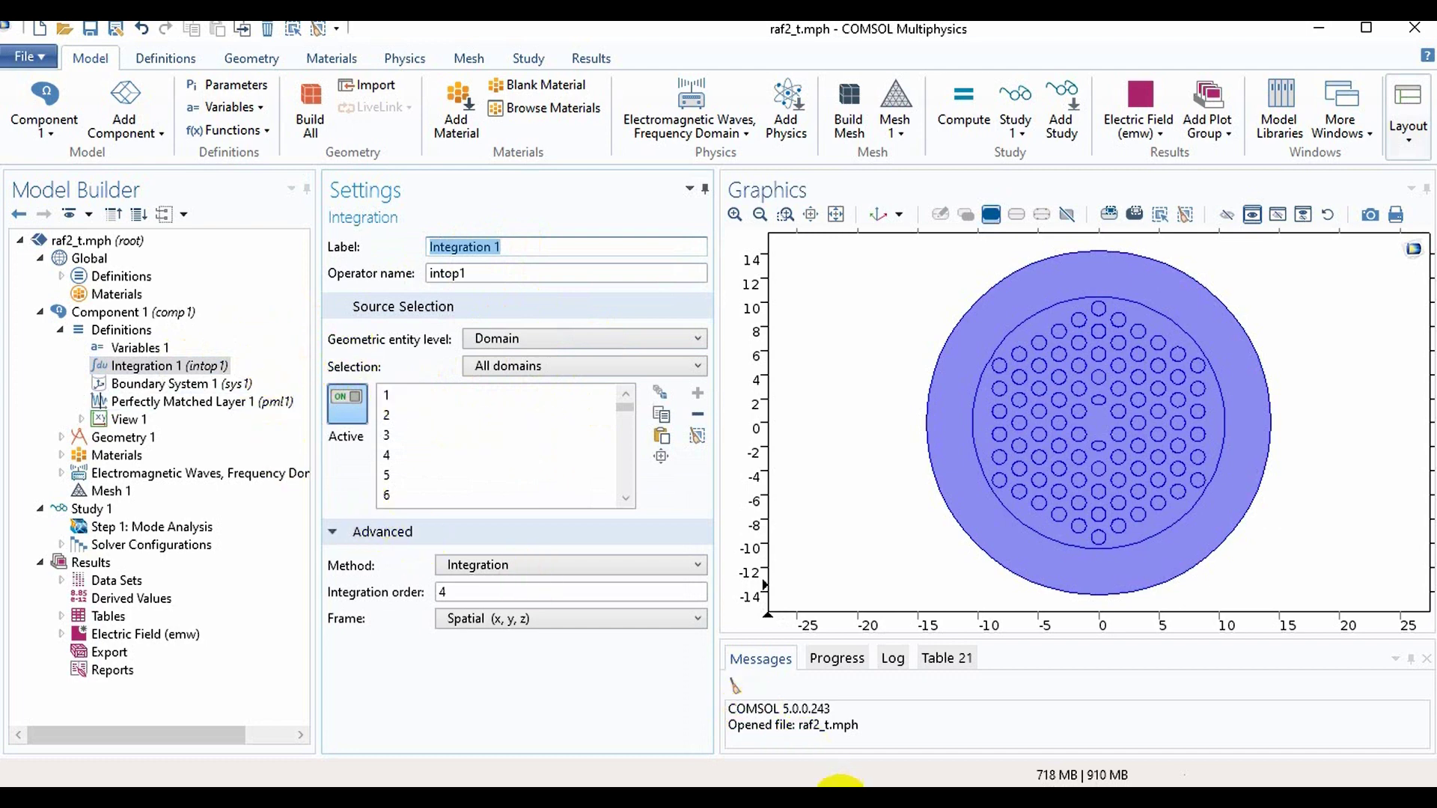
click(142, 348)
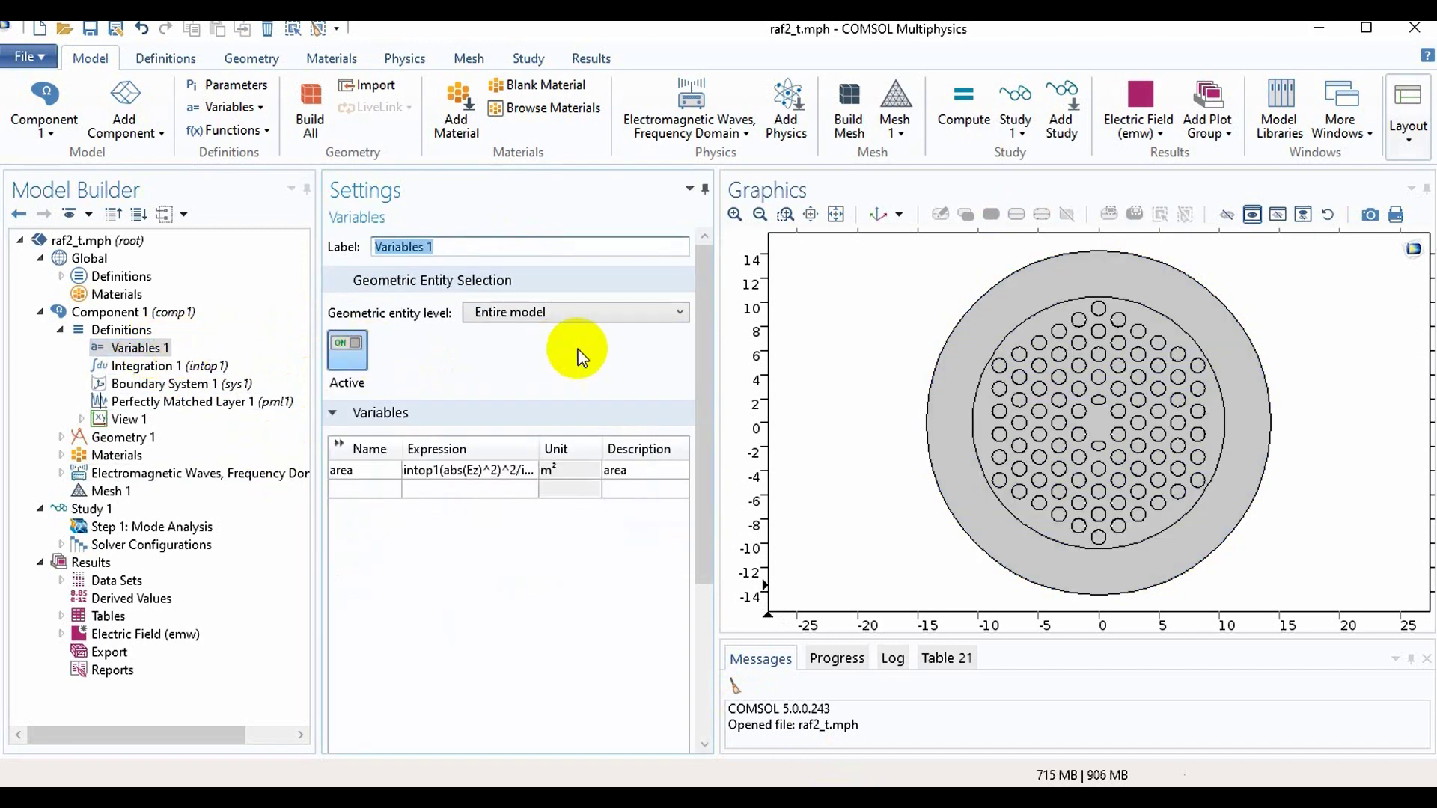
click(622, 321)
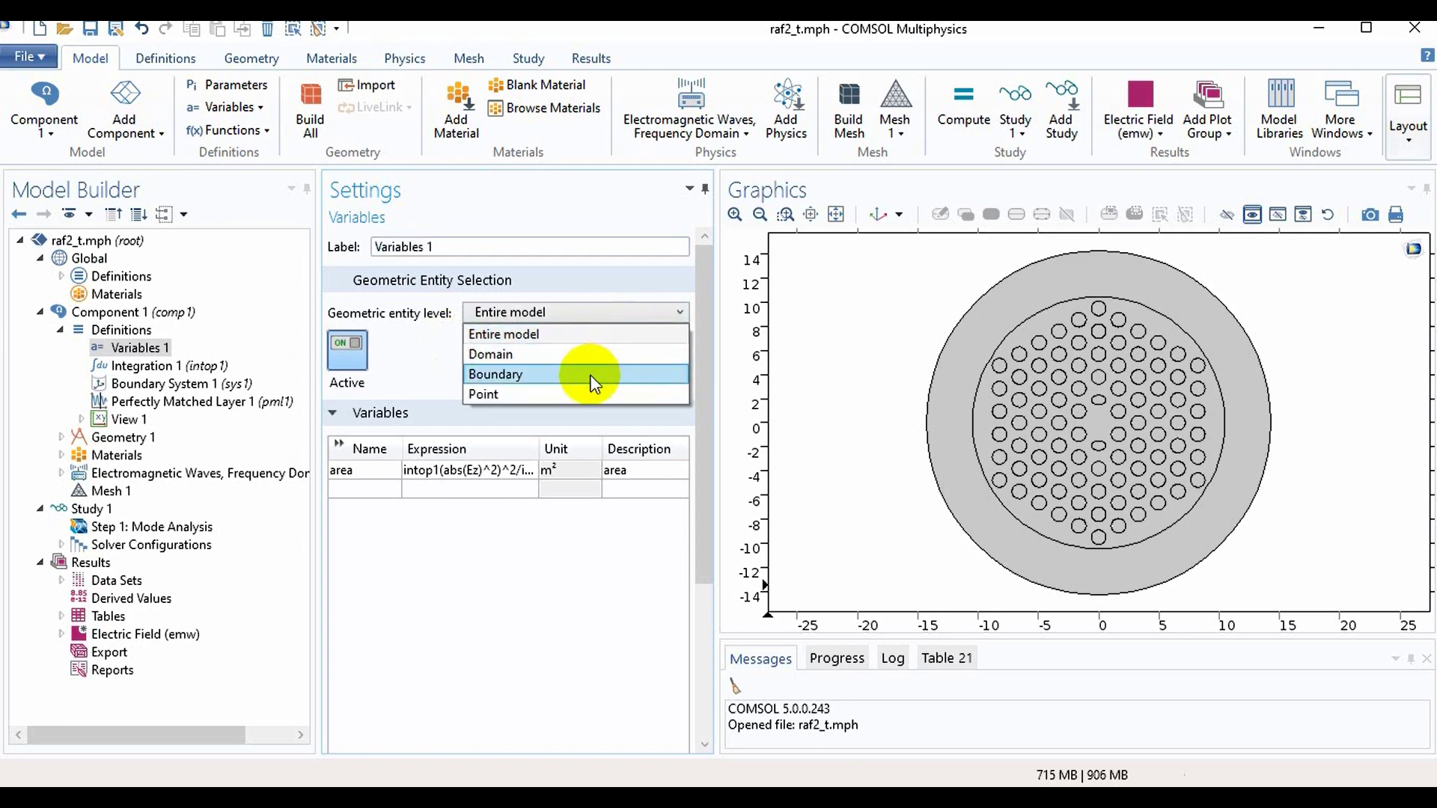
click(586, 313)
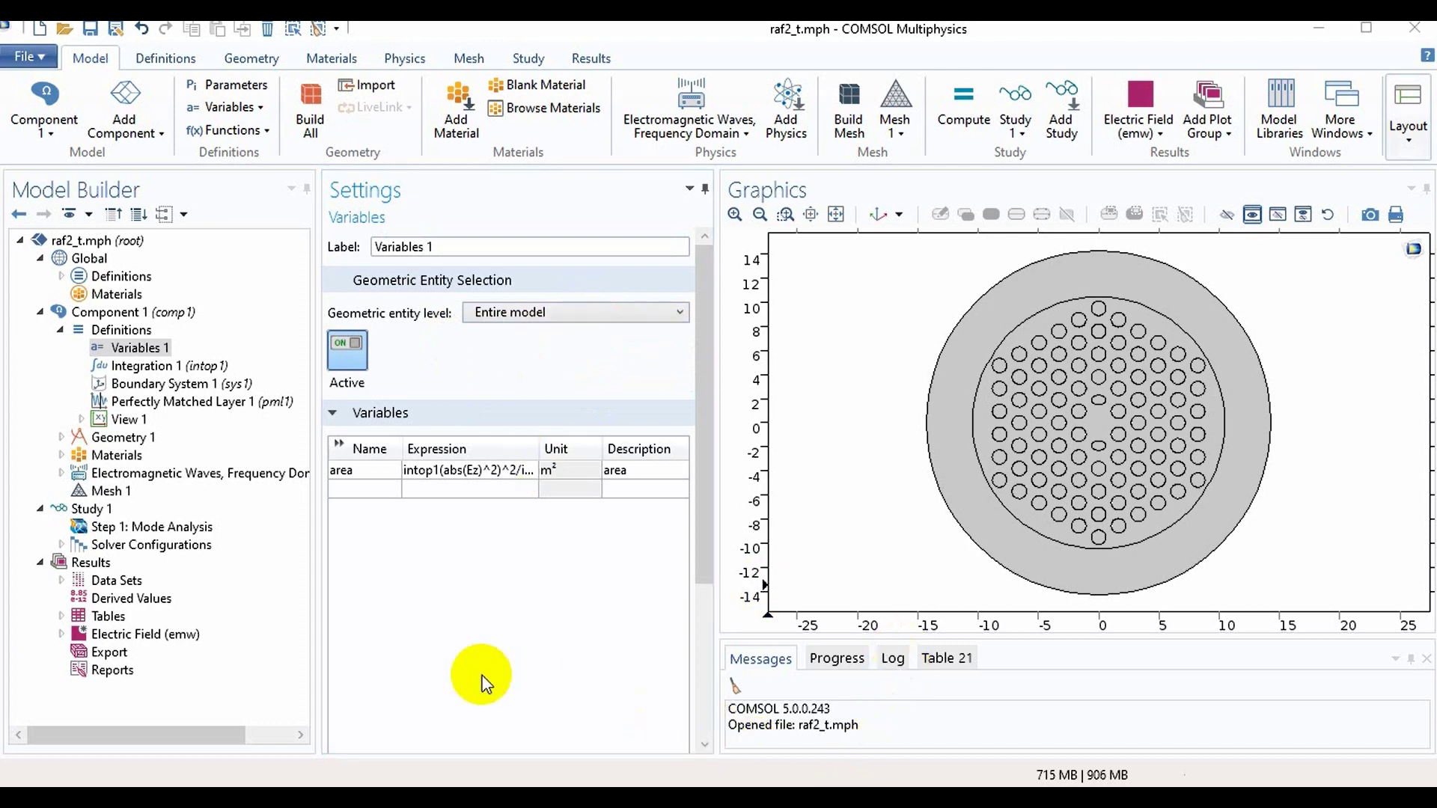
click(160, 528)
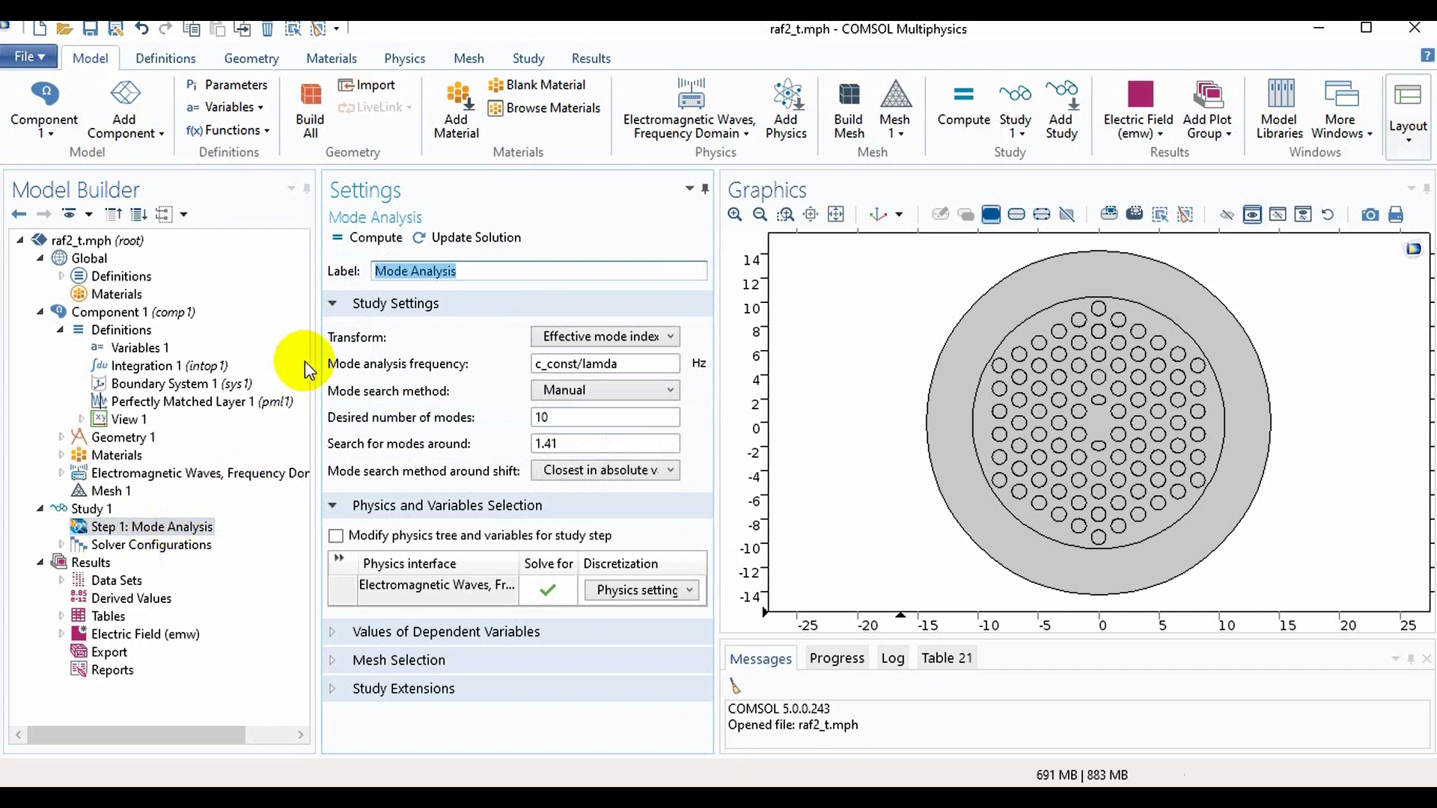
Compute the Mode Analysis study, plotting the electric field at effective index 1.4027
click(369, 240)
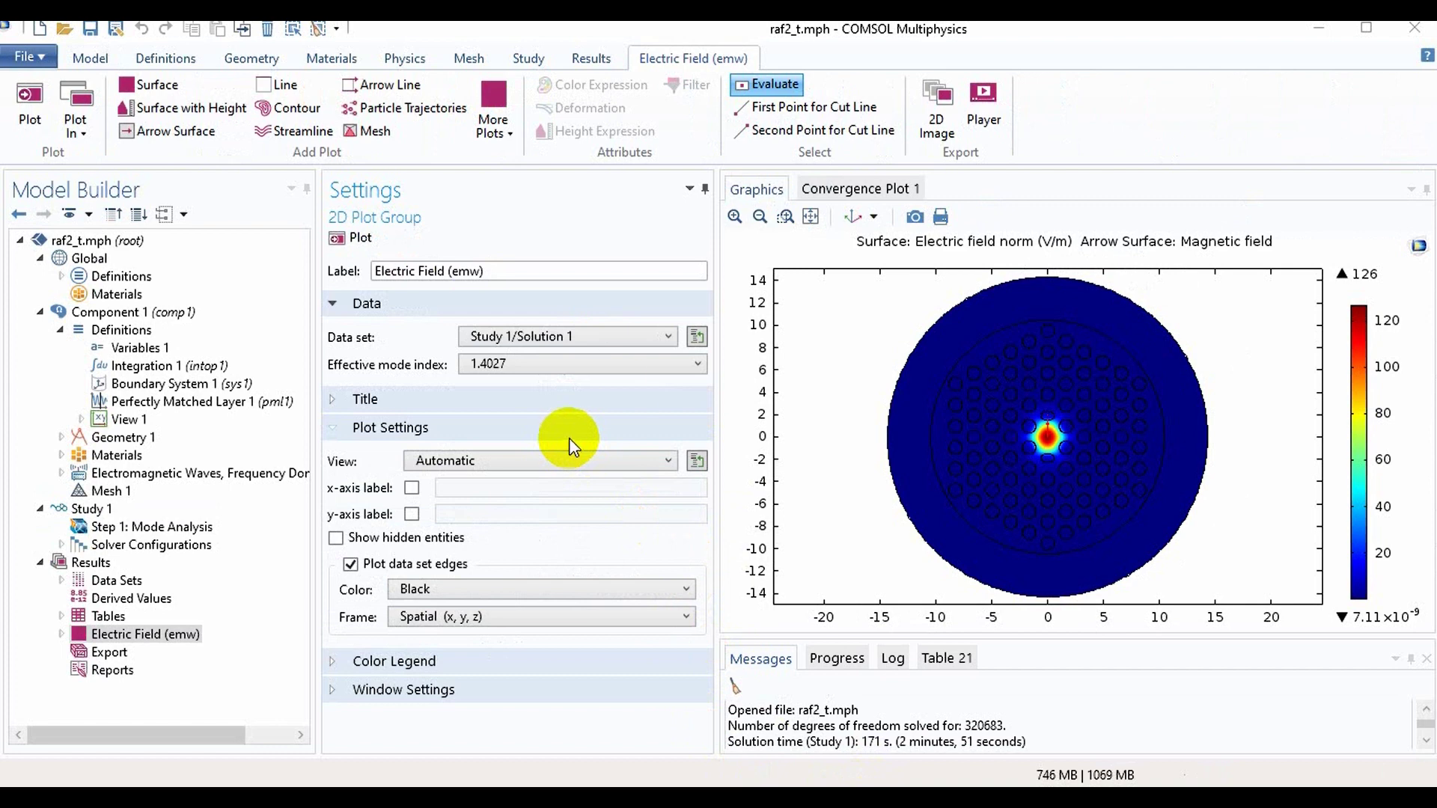
Replot the Electric Field for effective mode index 1.4032 and expand its plot group
click(645, 363)
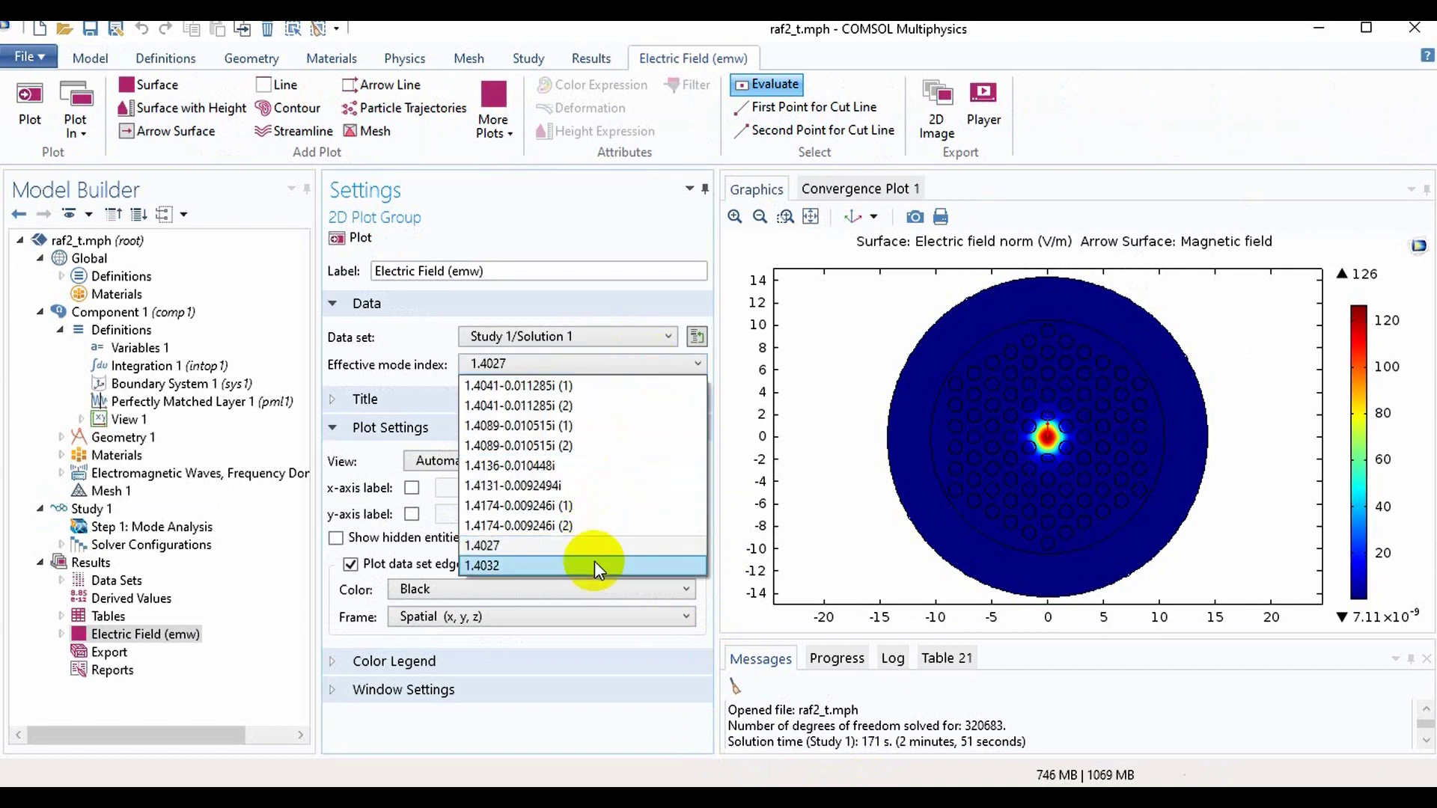
click(594, 565)
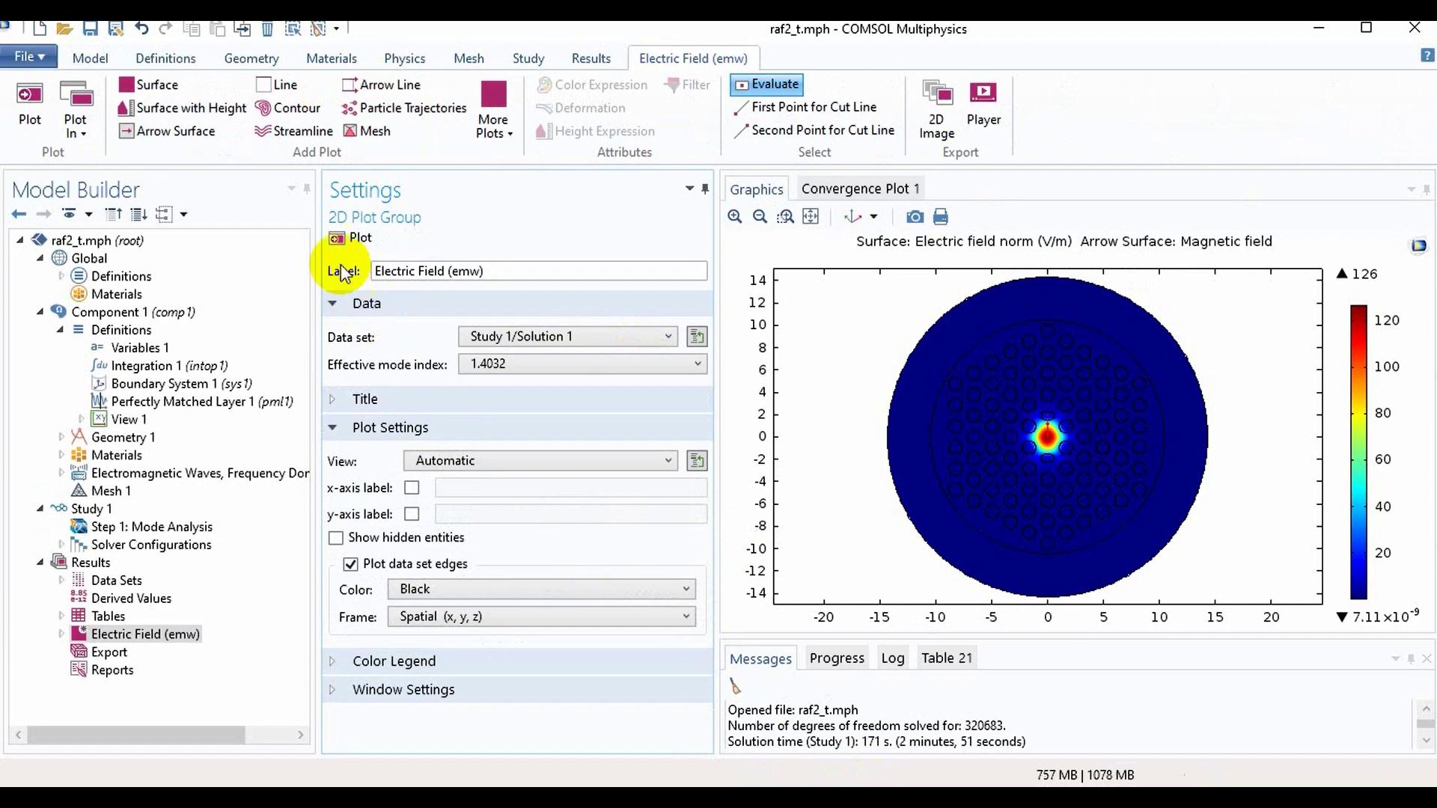
click(336, 239)
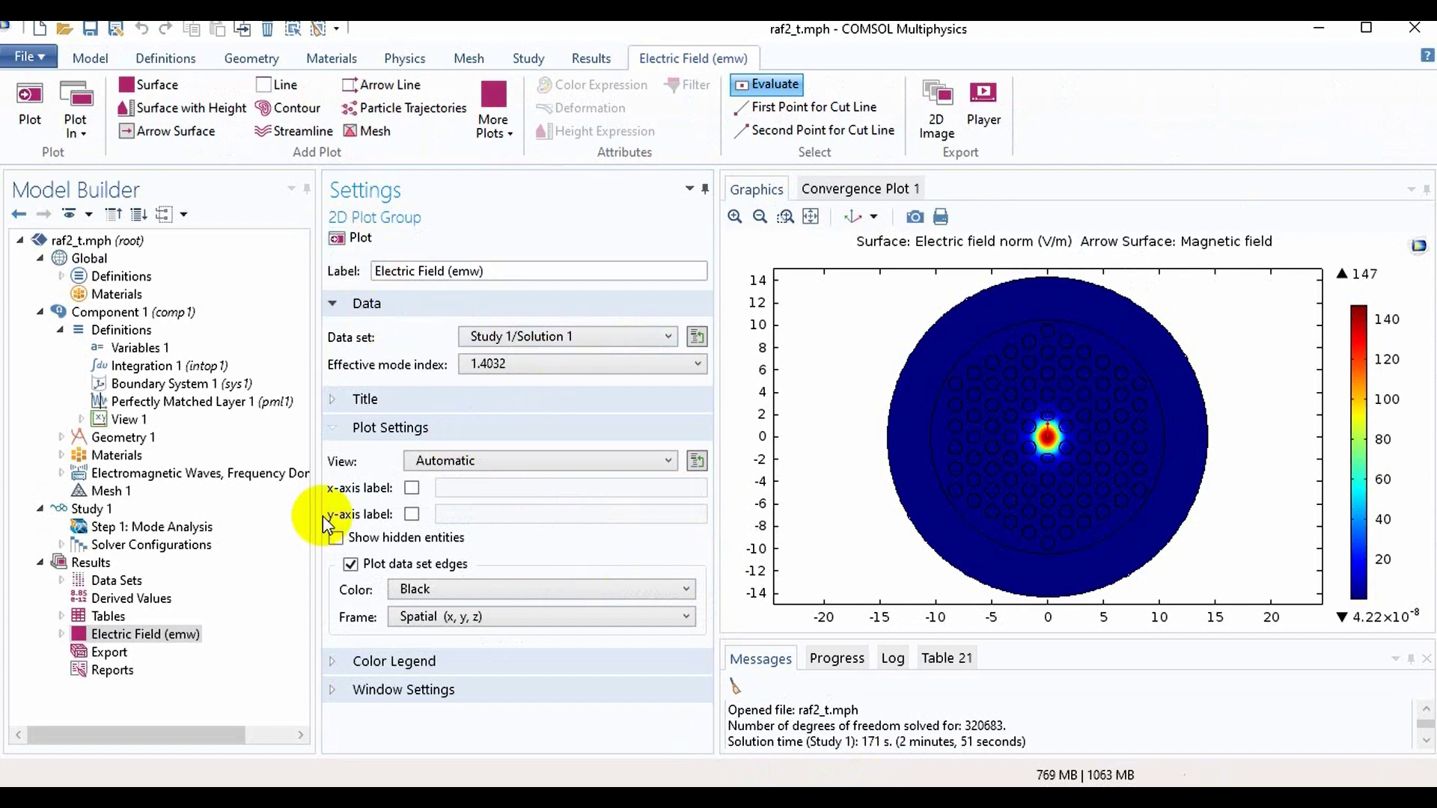
click(192, 636)
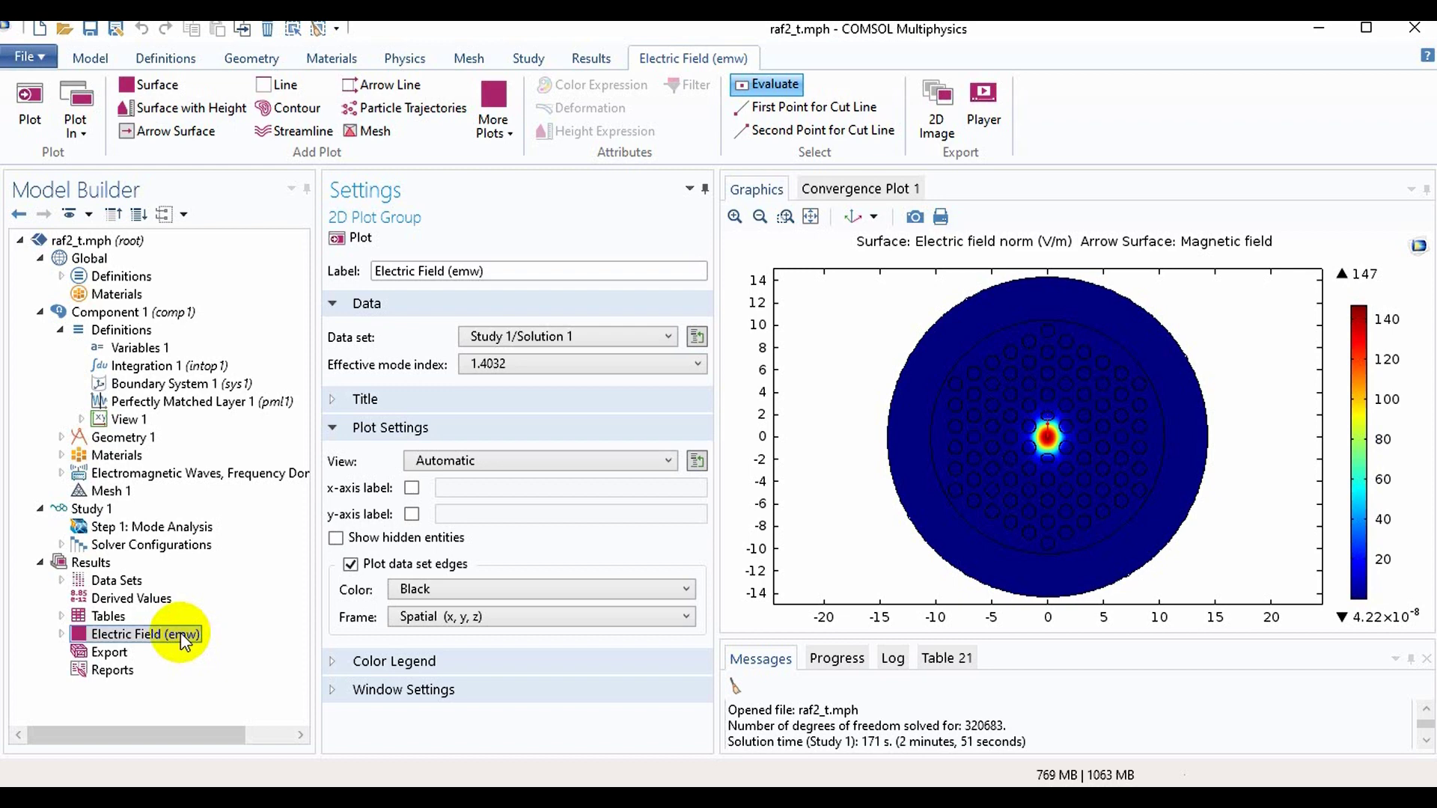
double_click(181, 634)
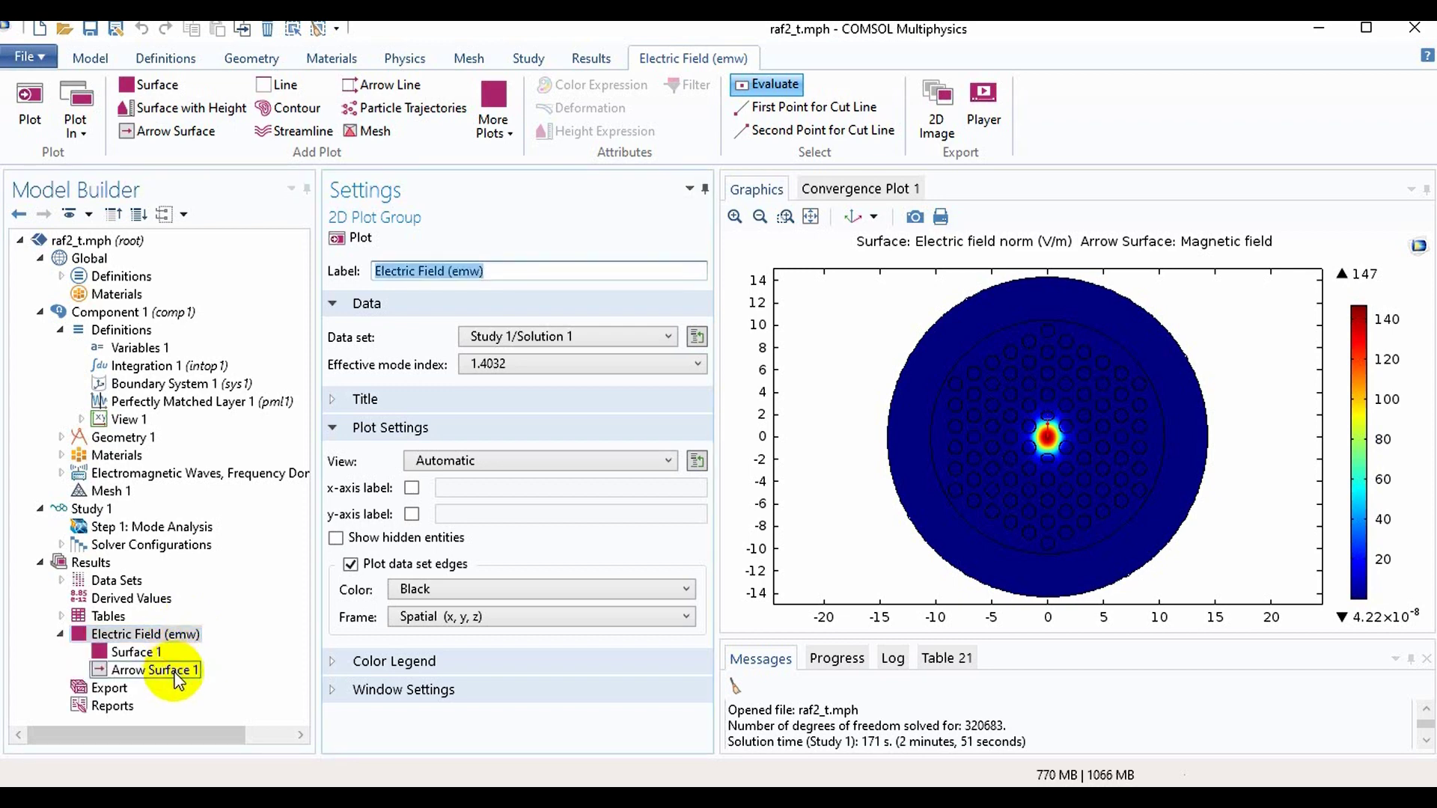
Zoom into the core and plot Arrow Surface 1 magnetic field arrows for mode 1.4032
click(176, 672)
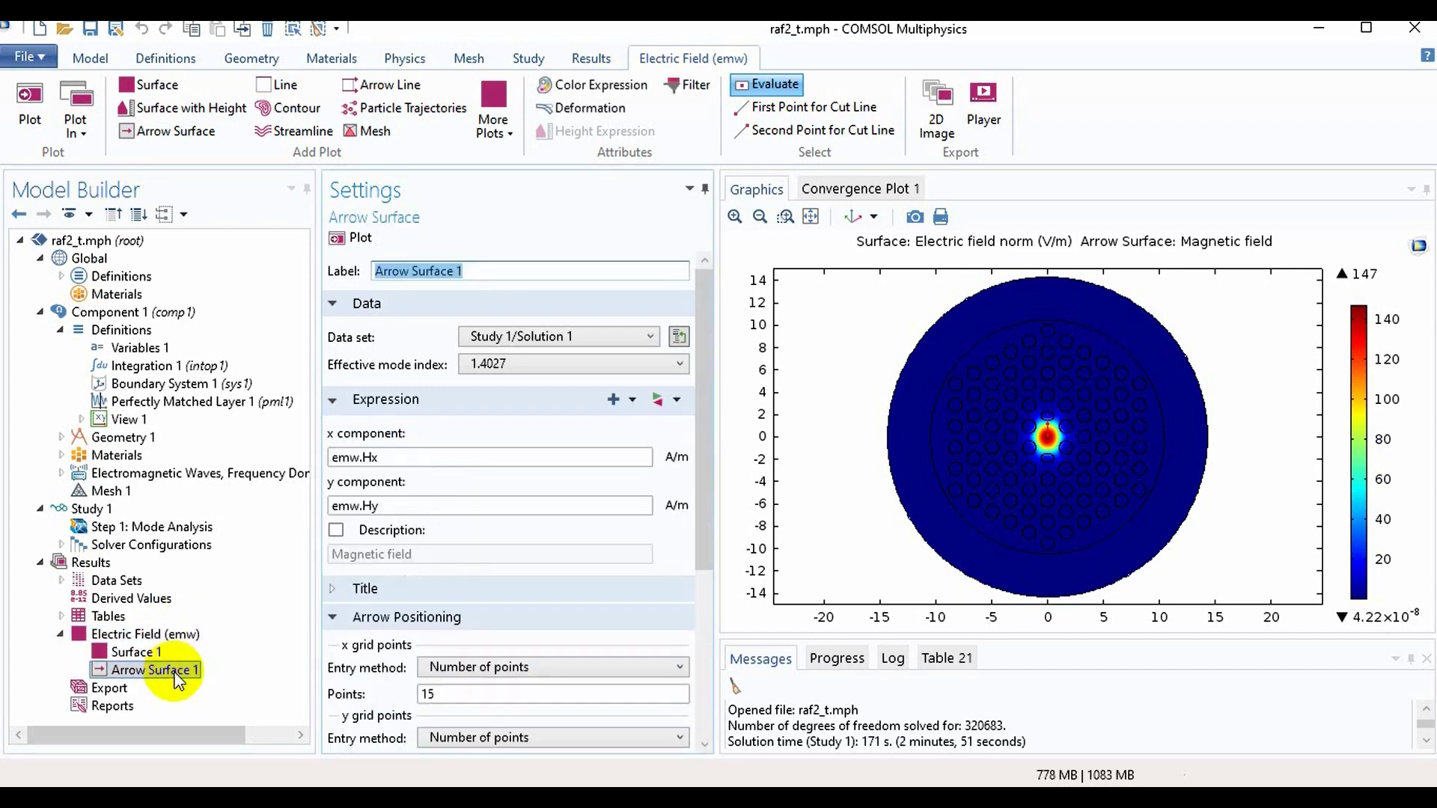
click(736, 217)
click(735, 217)
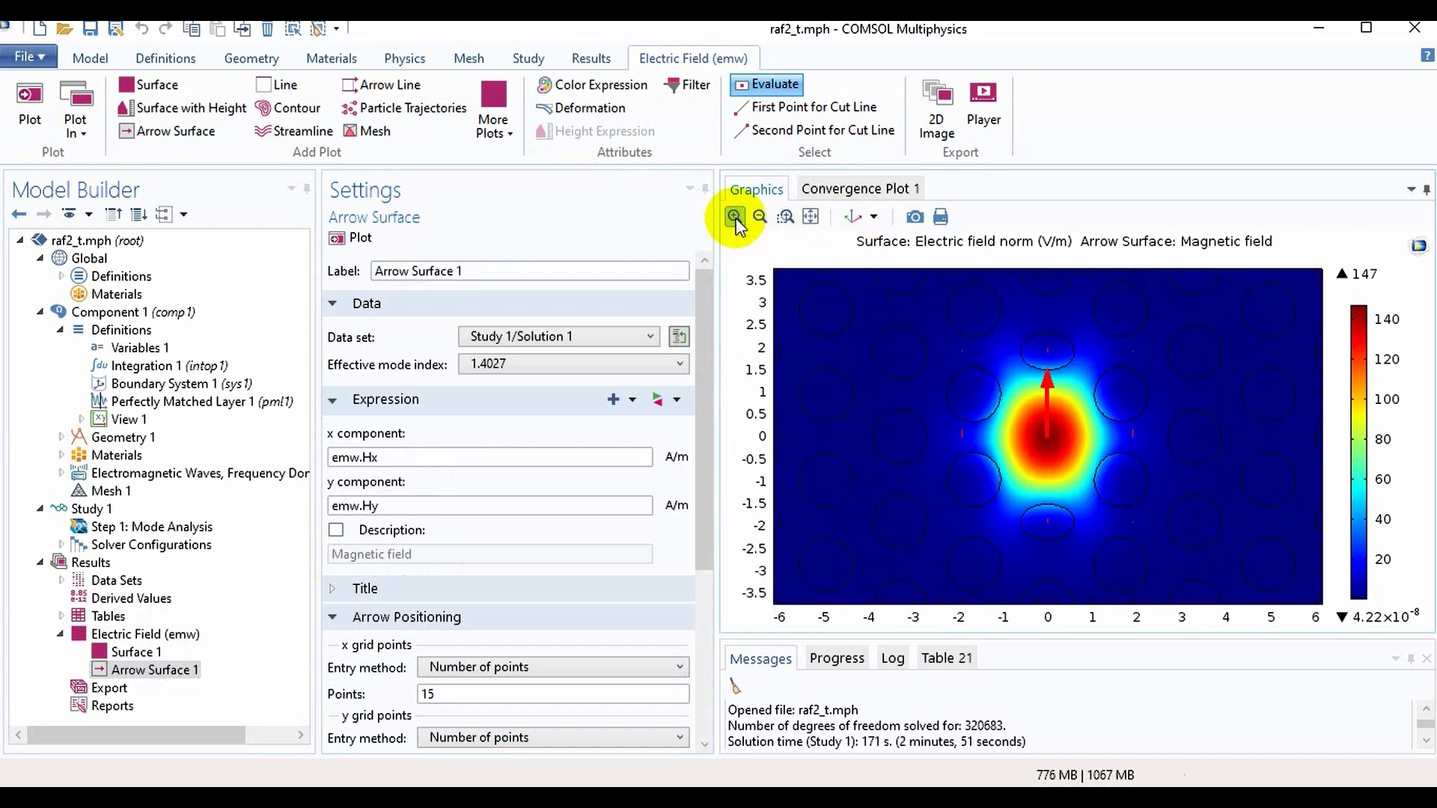
click(632, 372)
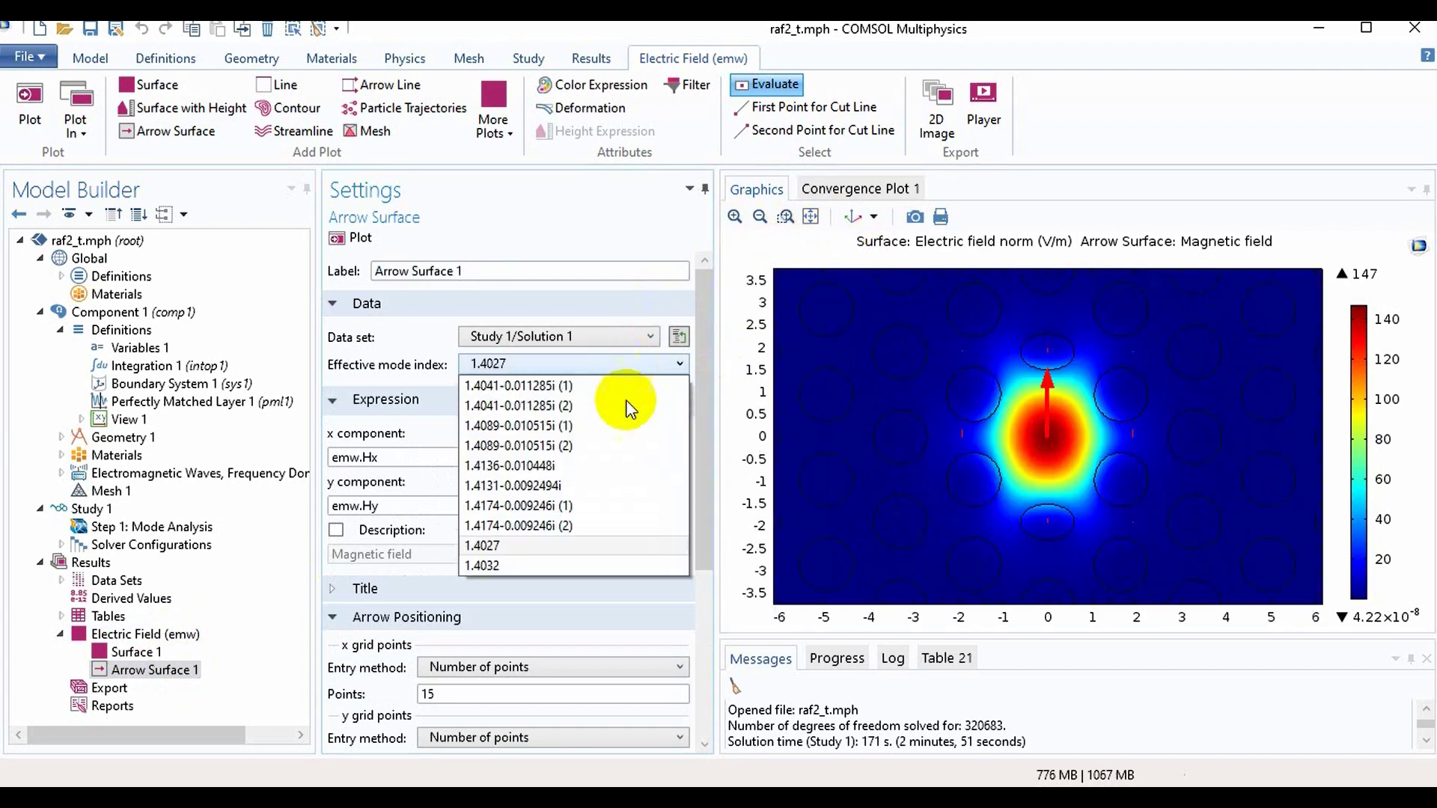
click(592, 560)
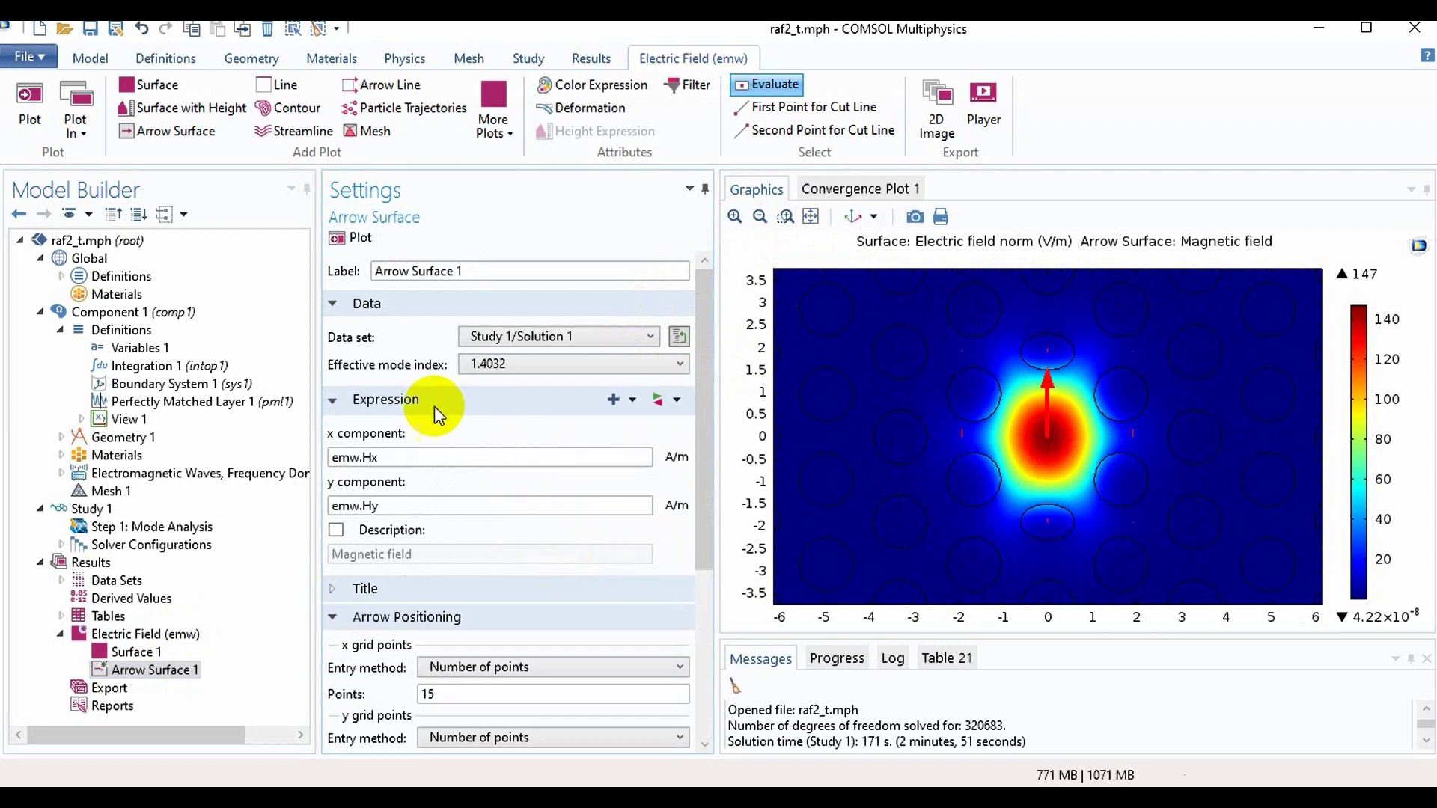
click(341, 238)
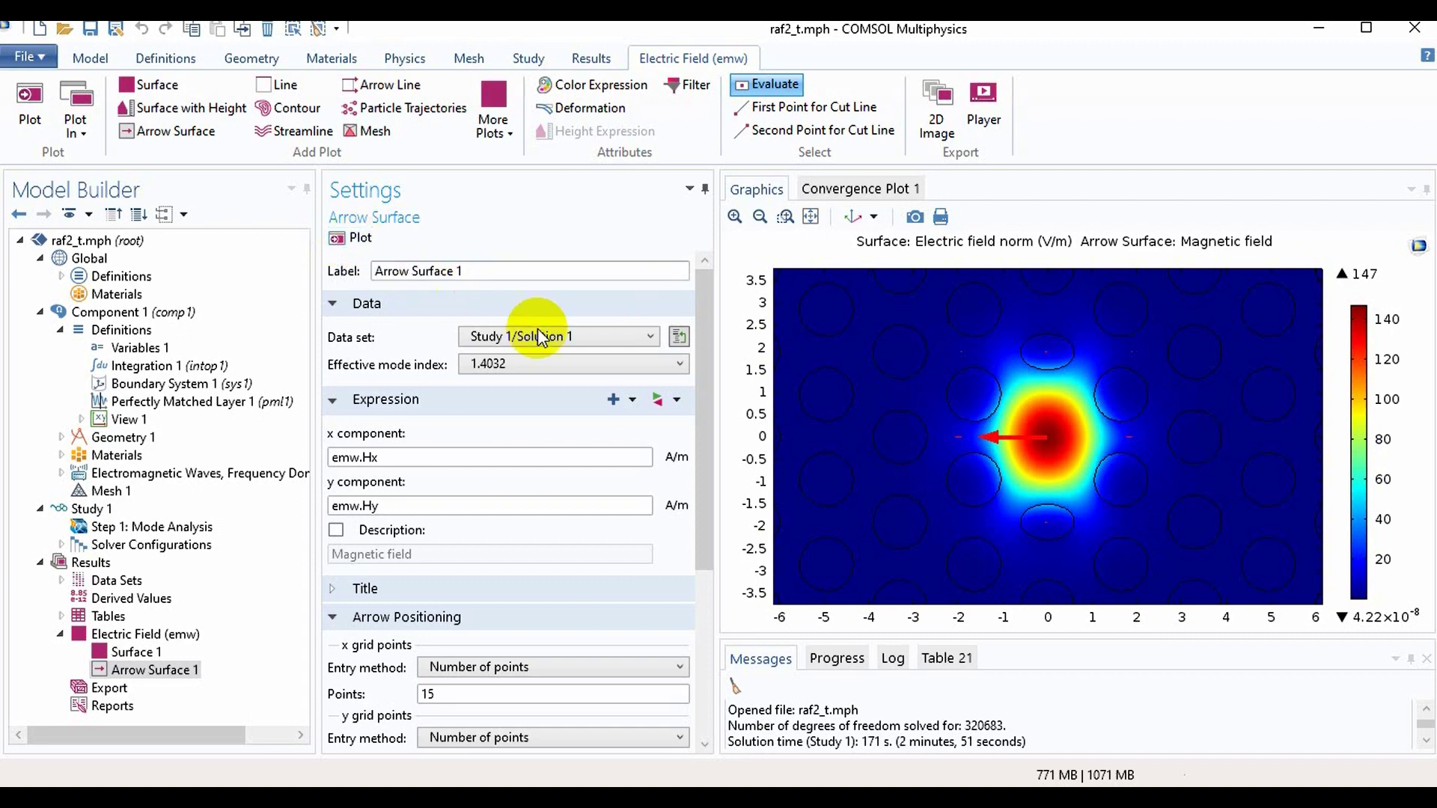
Replot the Arrow Surface 1 arrows for mode 1.4027, pointing vertically in the core
click(580, 374)
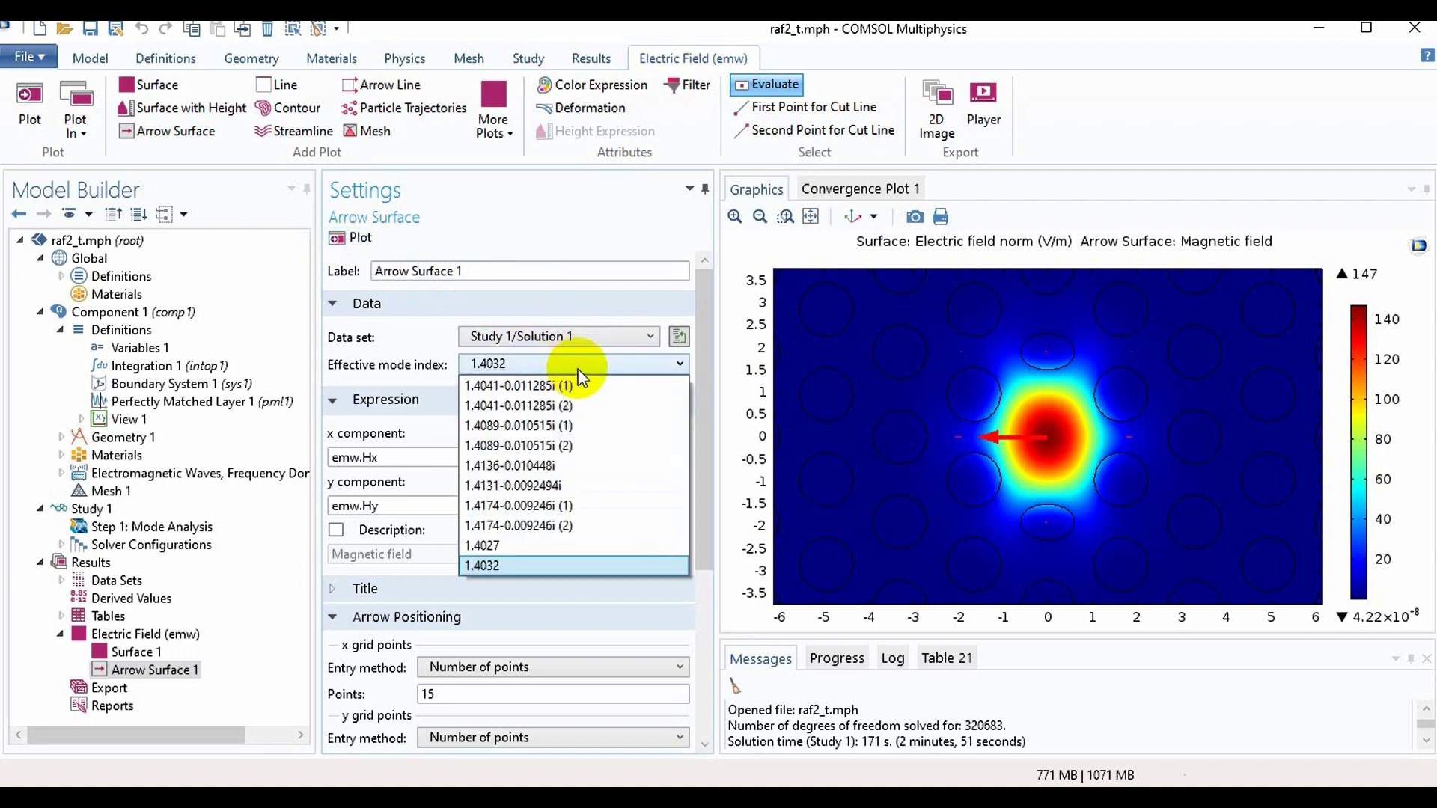
click(566, 544)
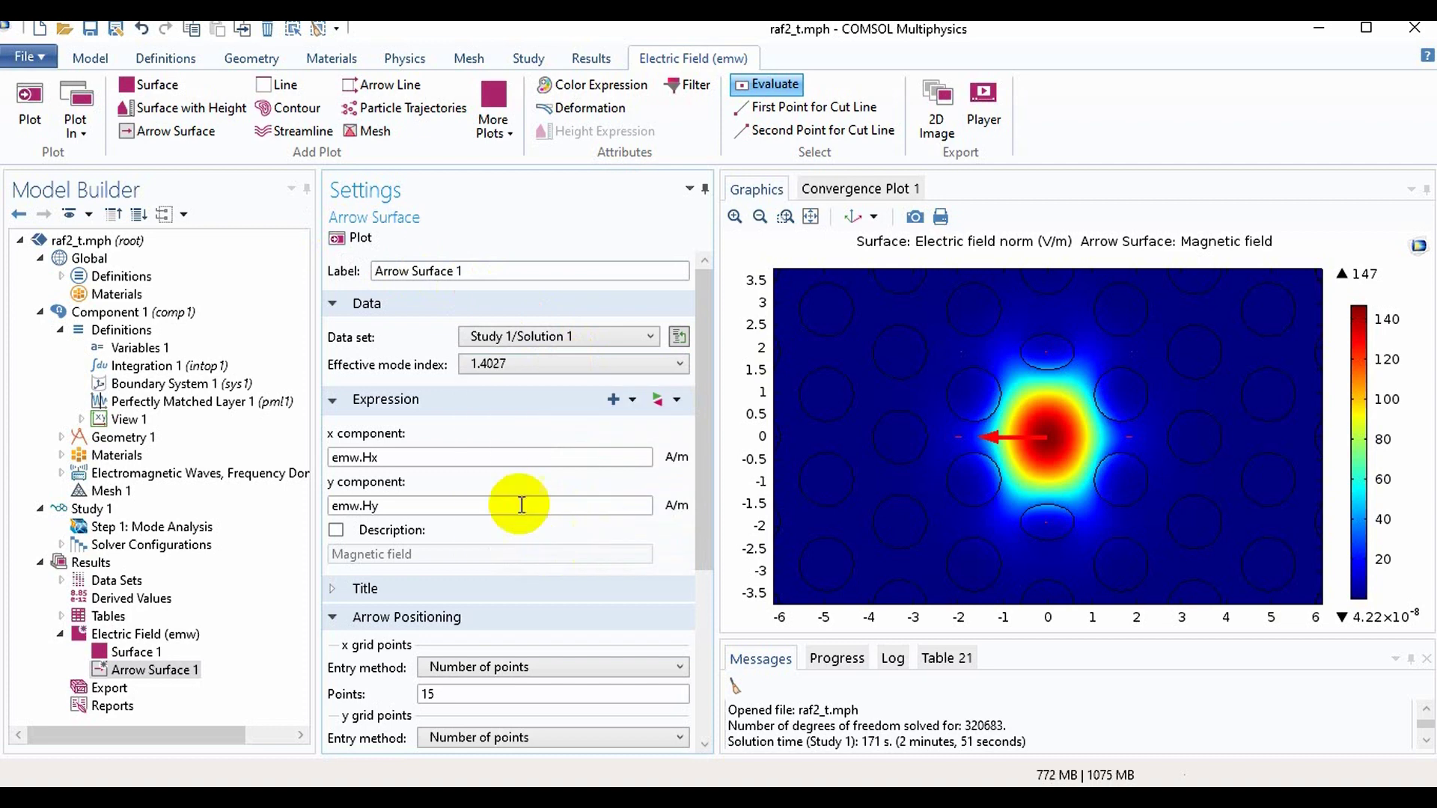
click(337, 239)
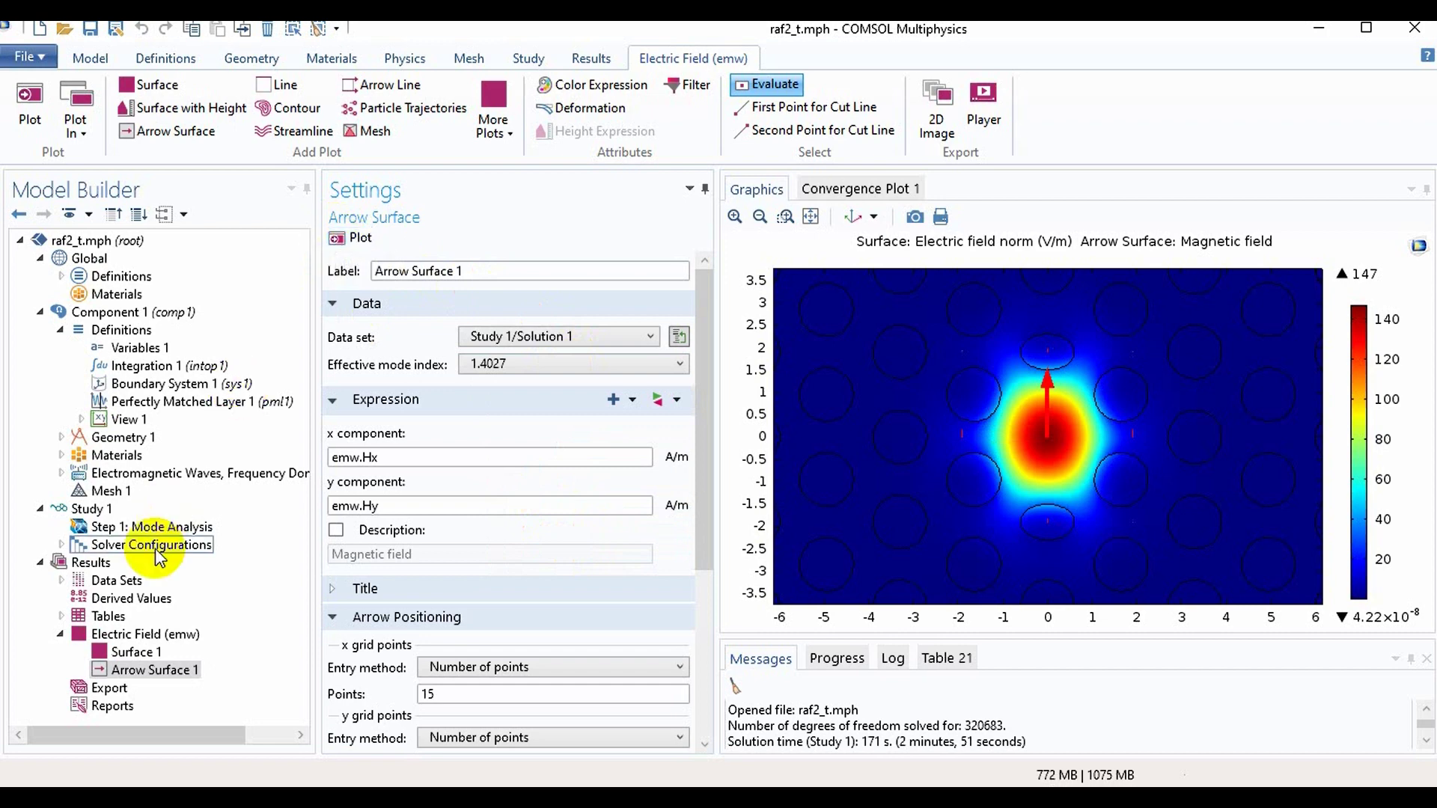
right_click(147, 601)
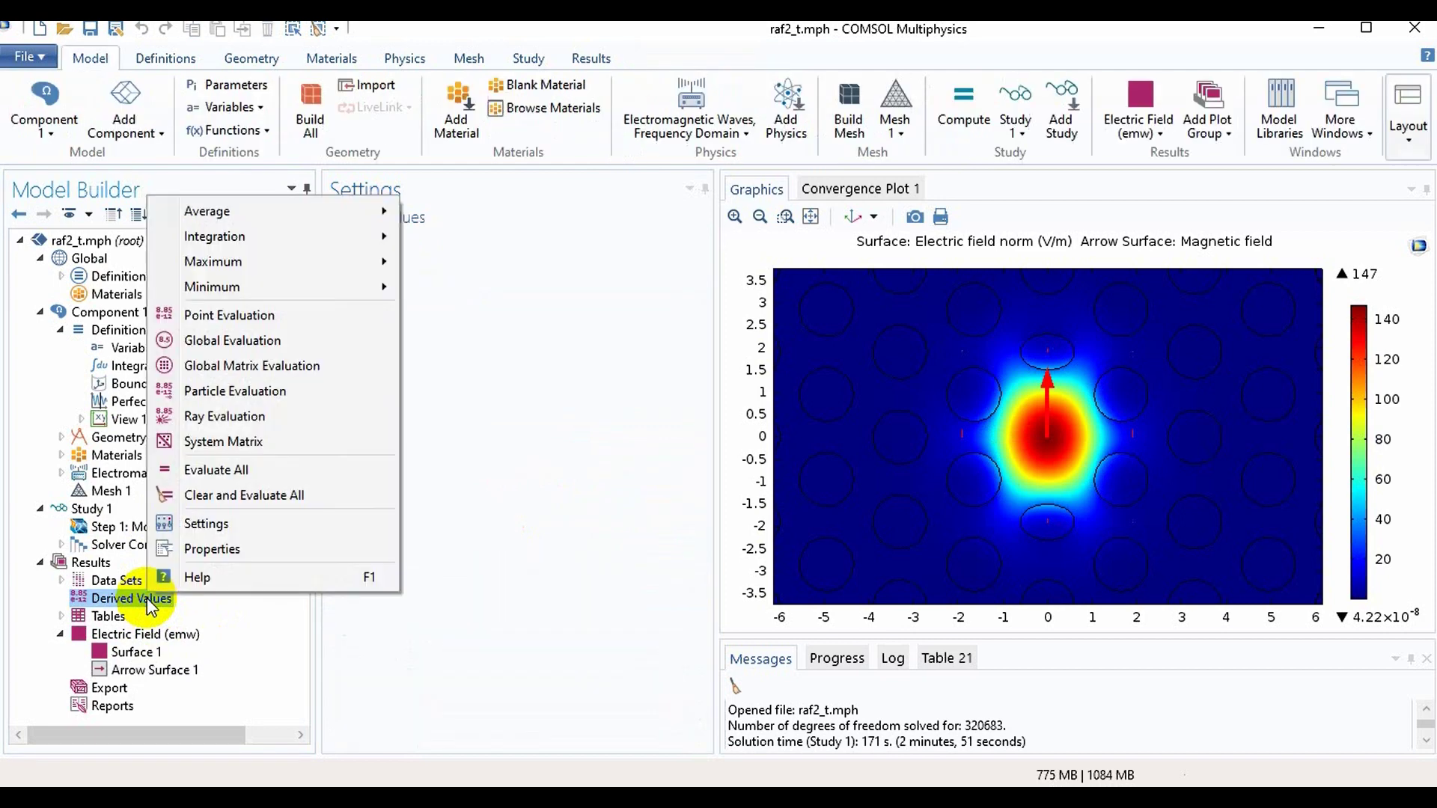
Add Global Evaluation 1 with expression area in m^2, clearing the old Table 21
click(276, 340)
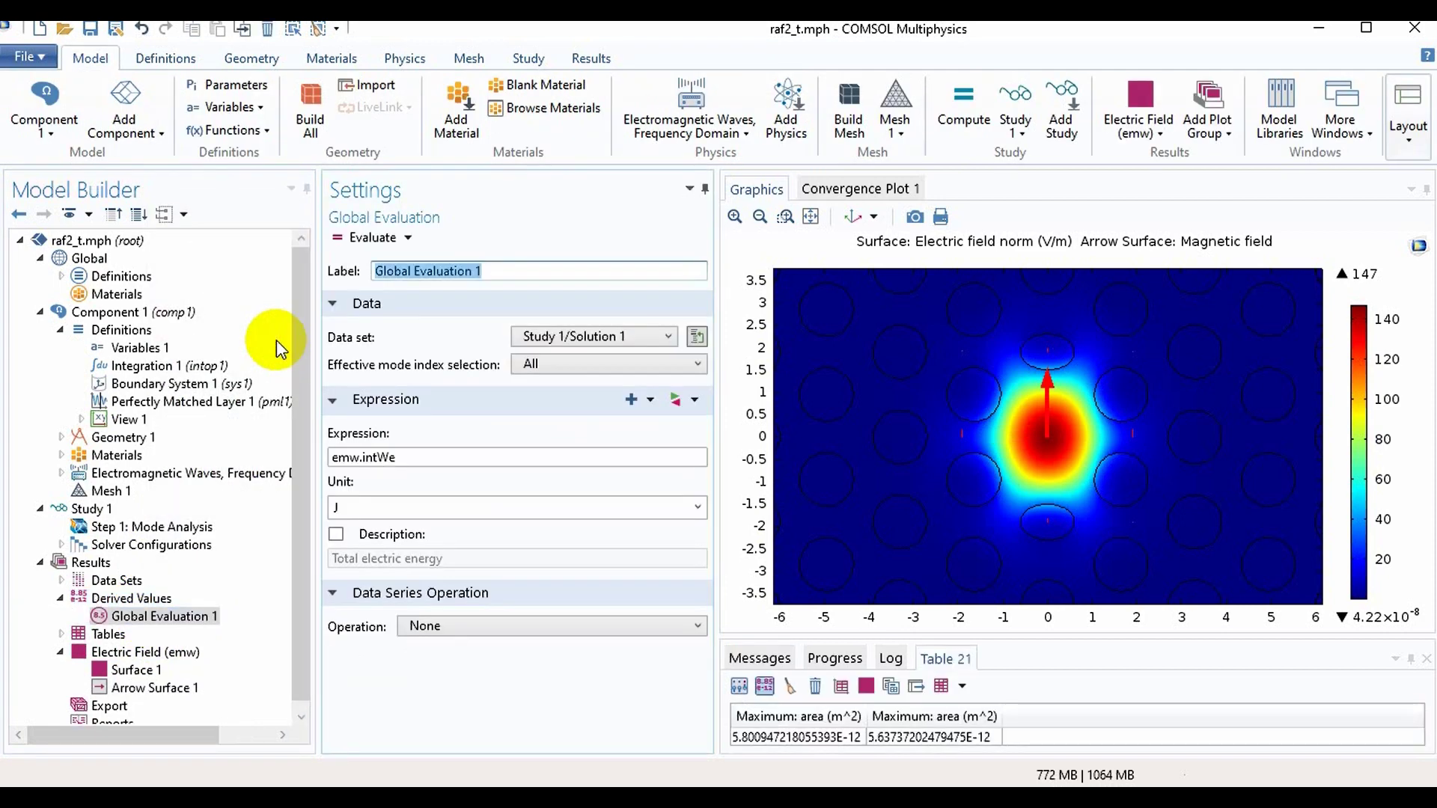
click(790, 686)
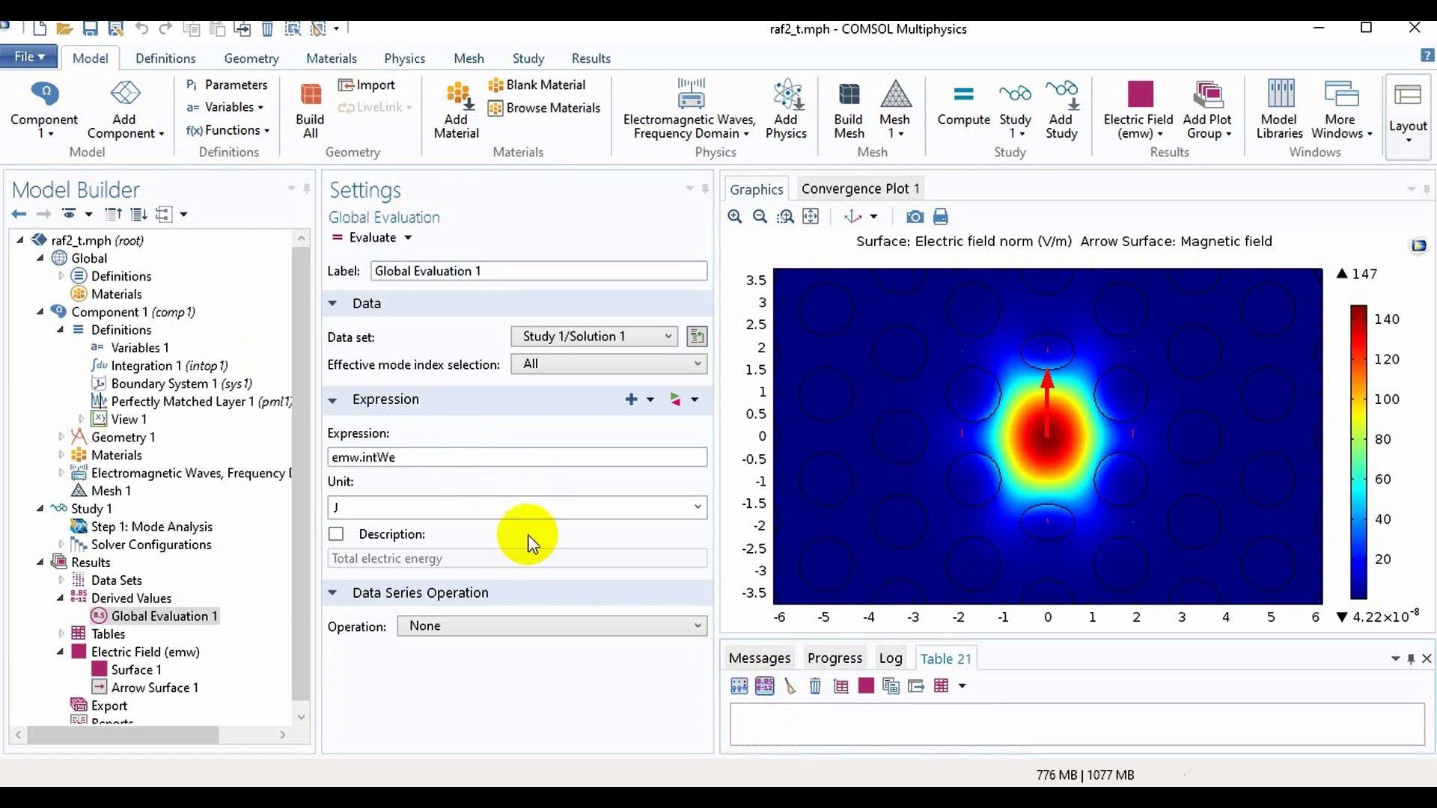
click(441, 457)
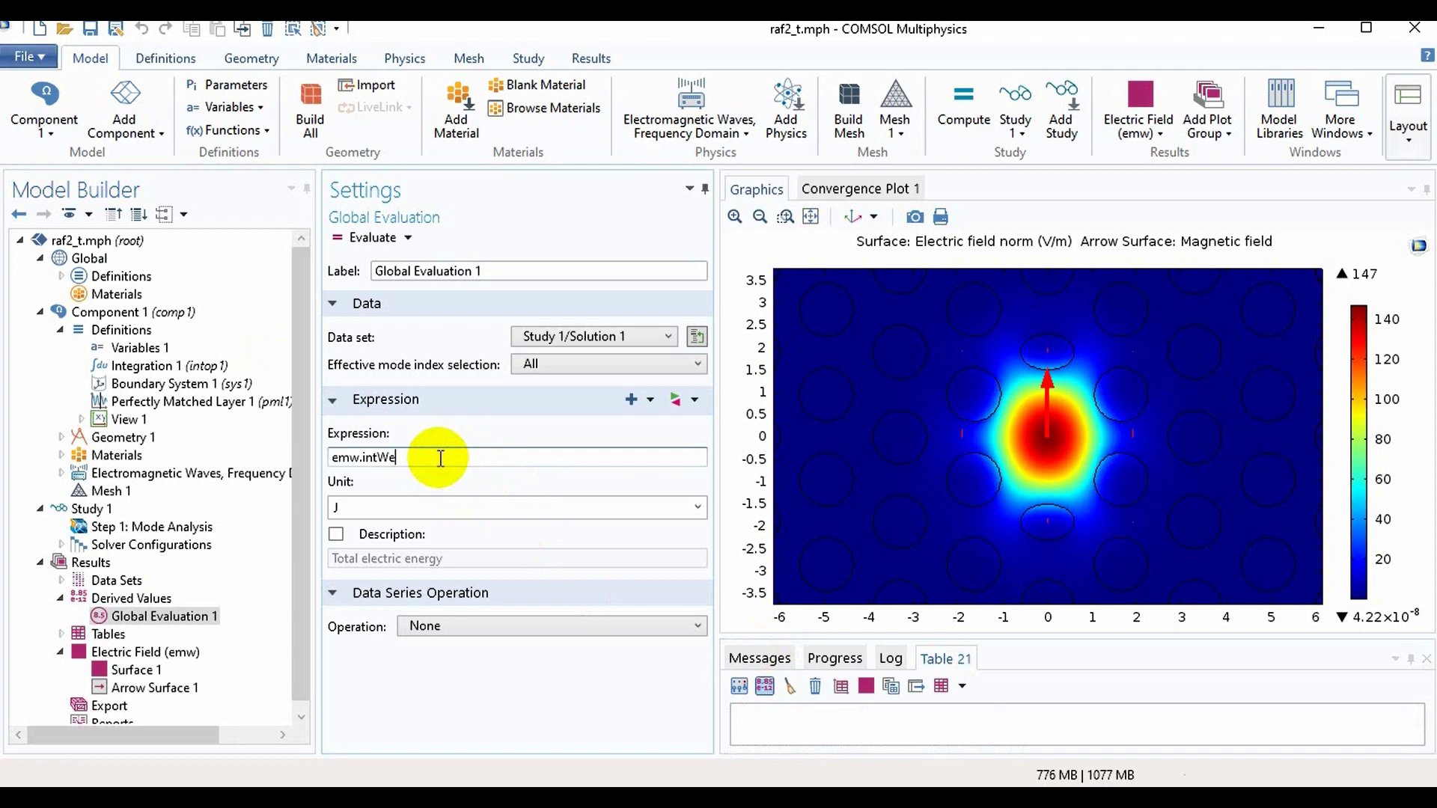
key(BackSpace)
key(BackSpace)
key(BackSpace)
key(BackSpace)
key(BackSpace)
key(BackSpace)
key(BackSpace)
key(BackSpace)
key(BackSpace)
text(area)
double_click(443, 509)
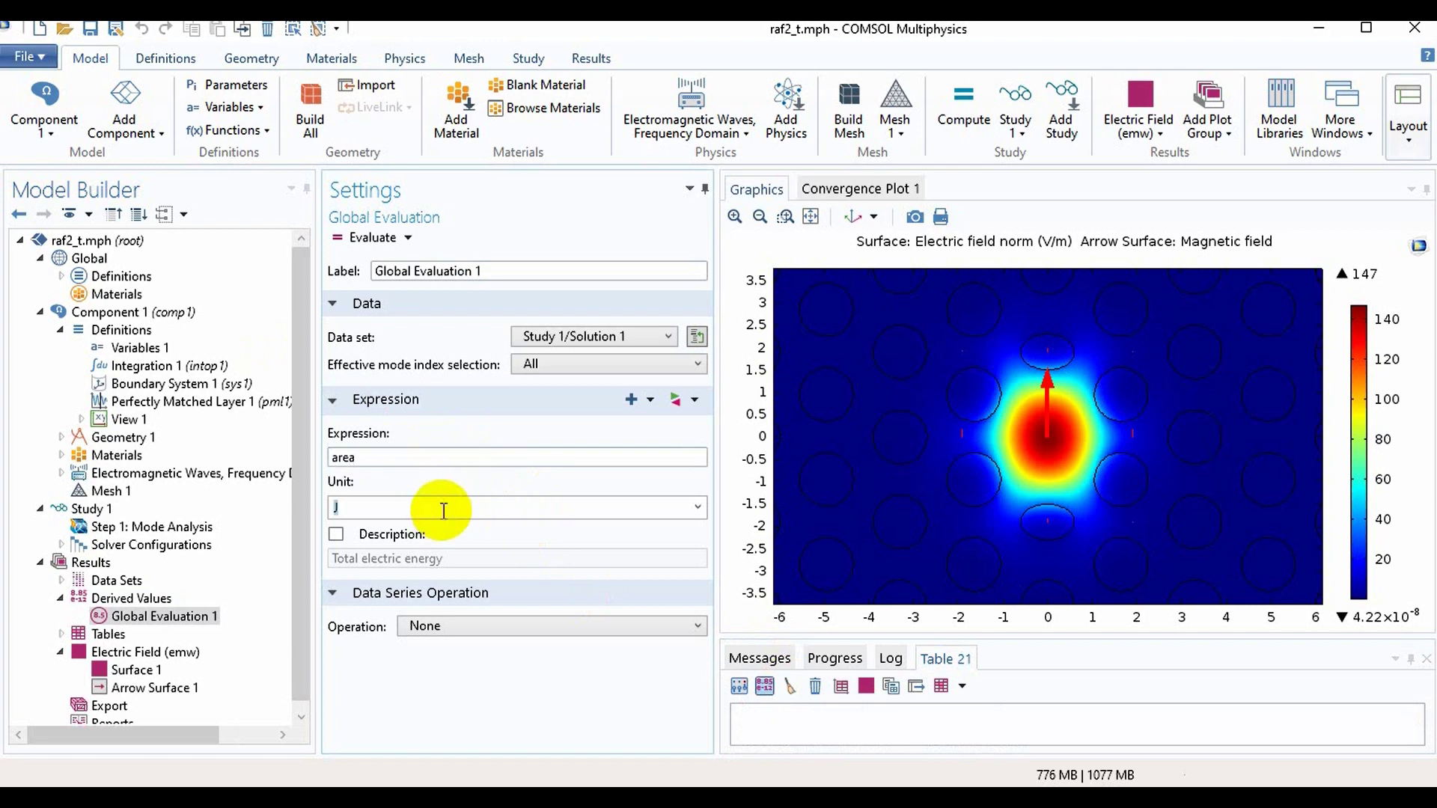
Set the data series operation to Maximum and mode index selection to From list
click(506, 628)
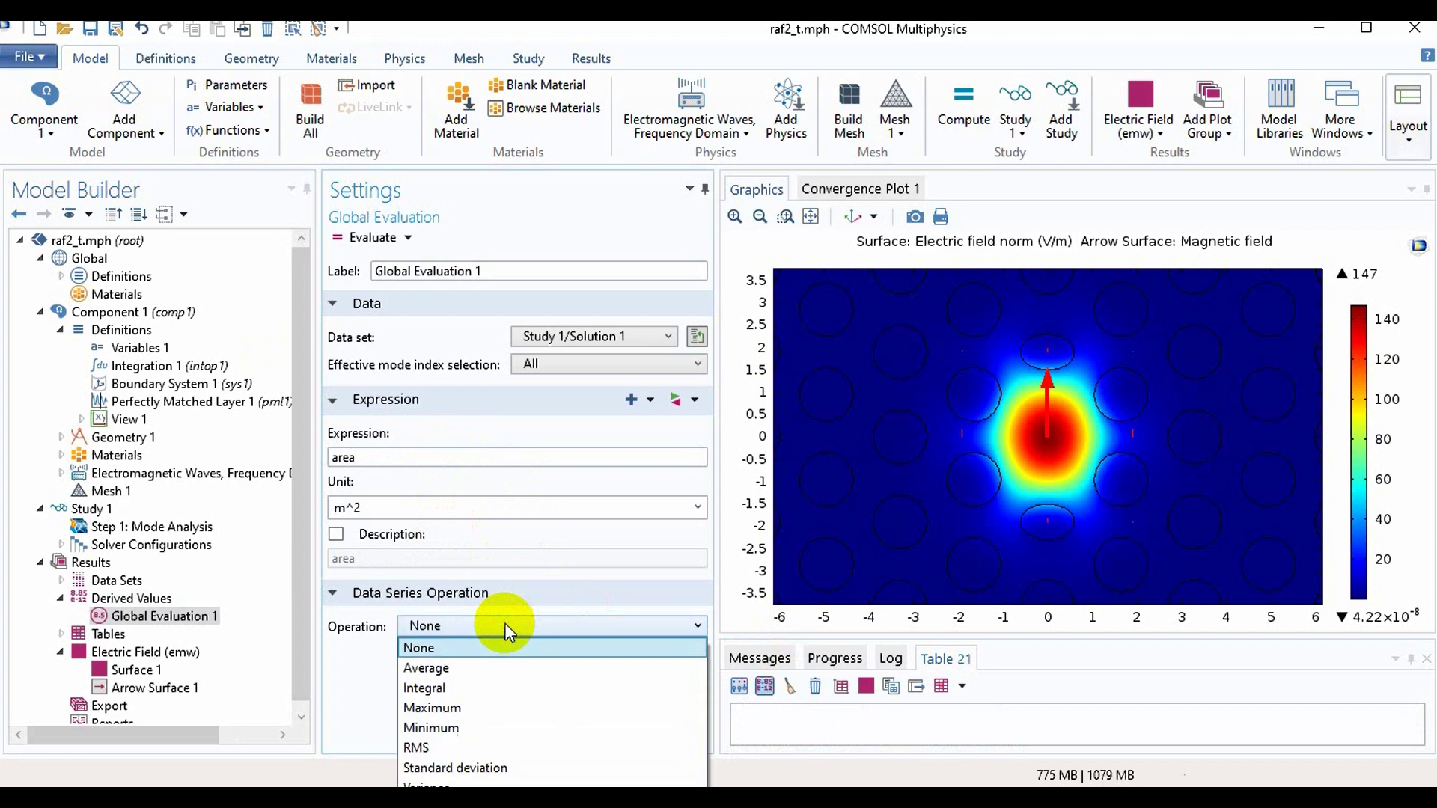
click(508, 720)
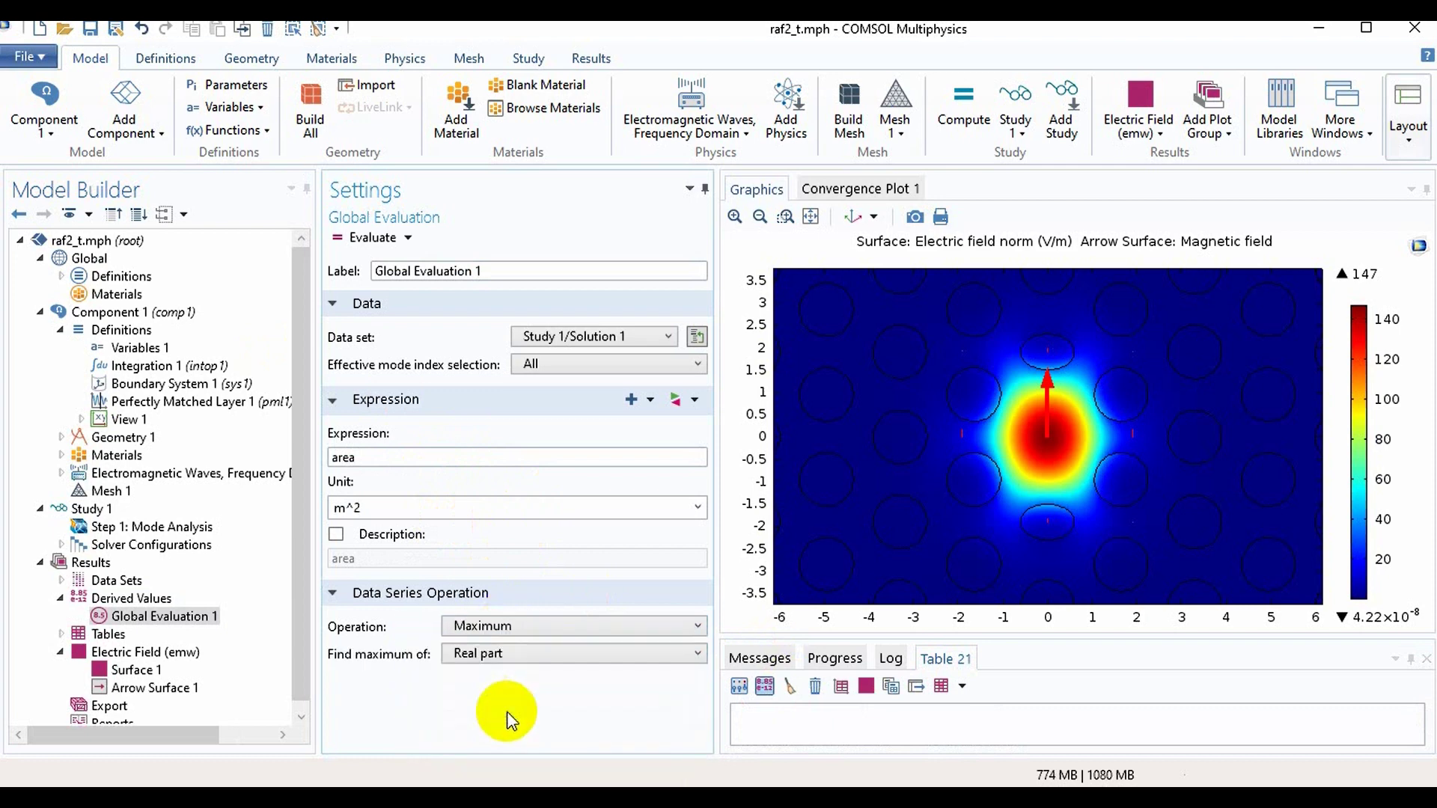
click(564, 366)
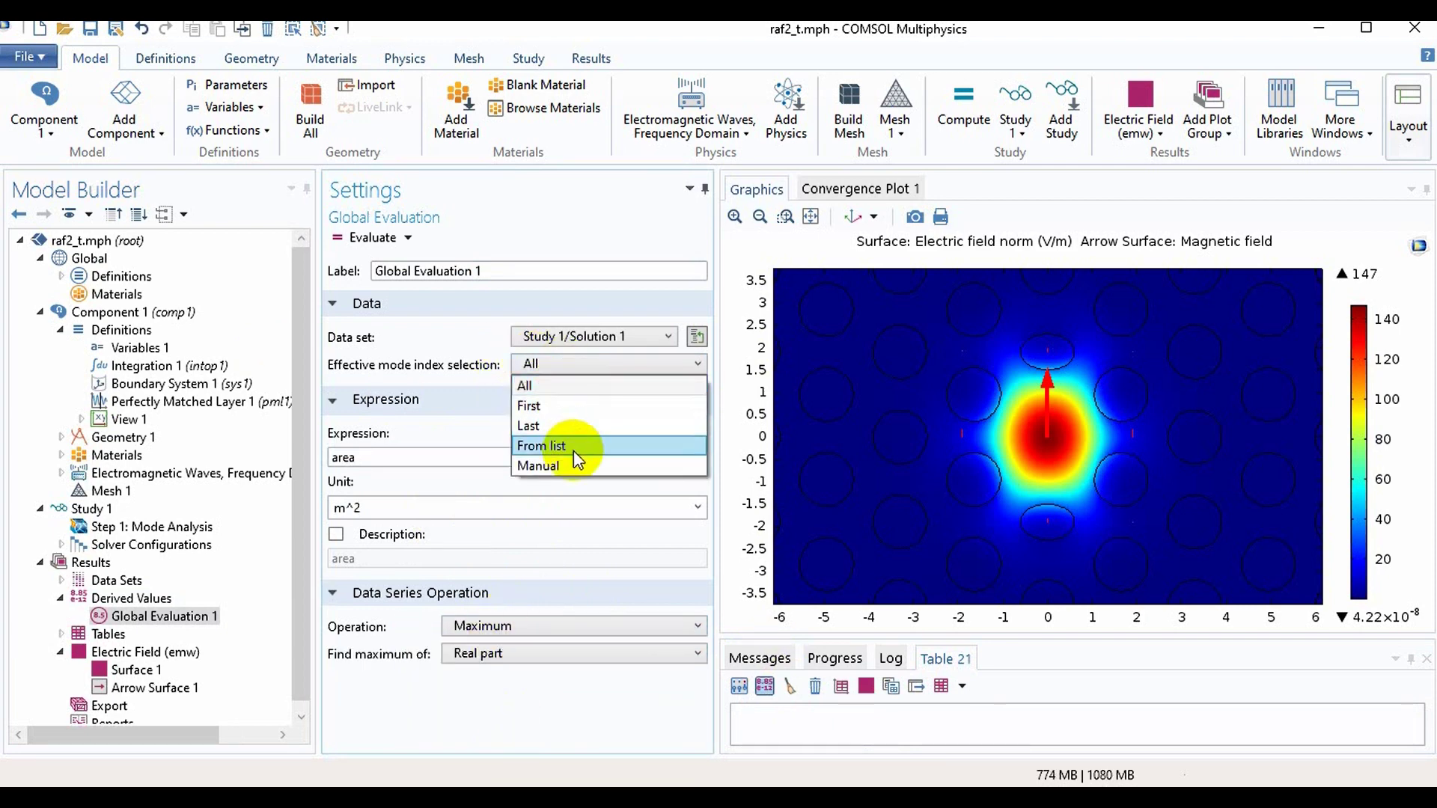
click(573, 448)
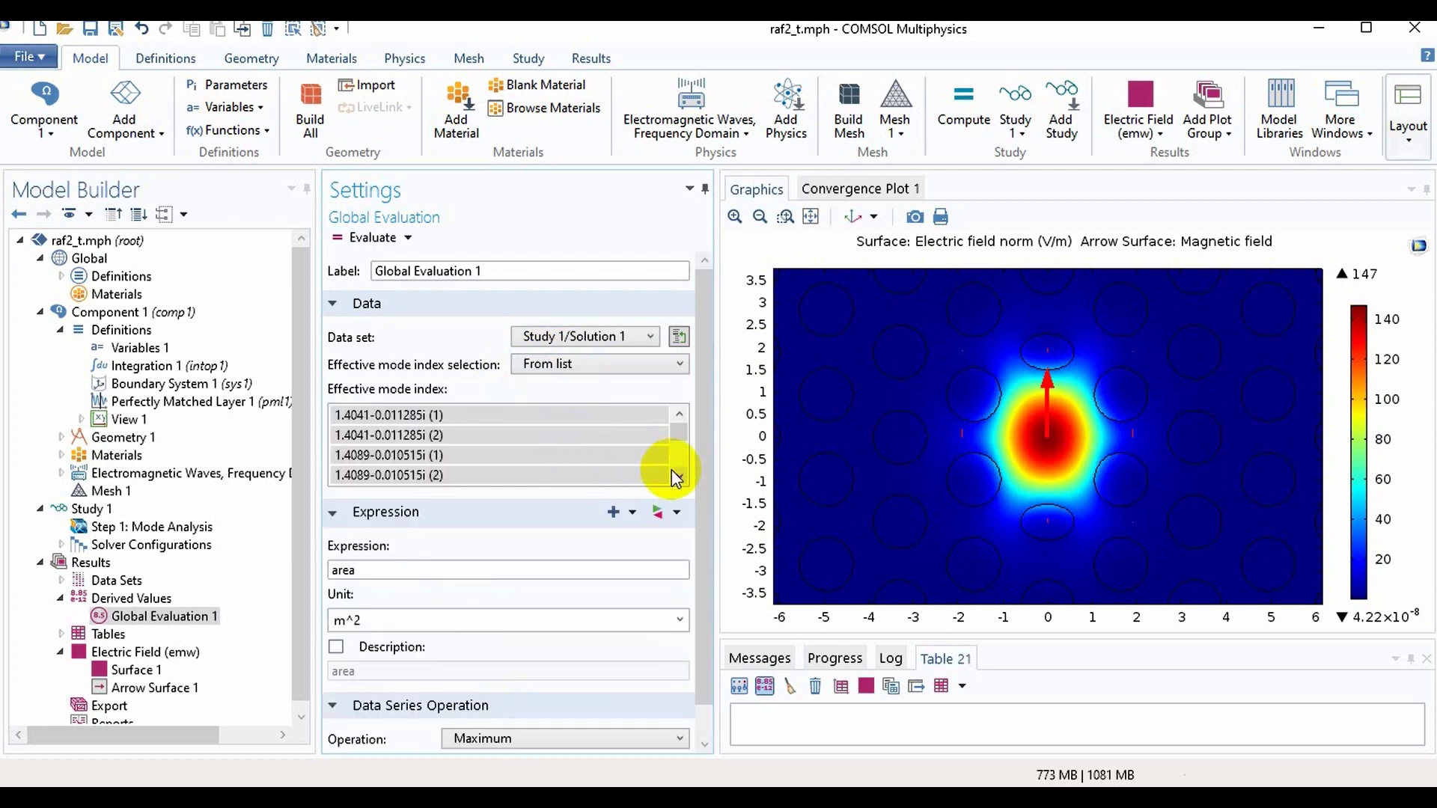
click(678, 477)
click(679, 478)
click(679, 478)
click(679, 477)
click(679, 477)
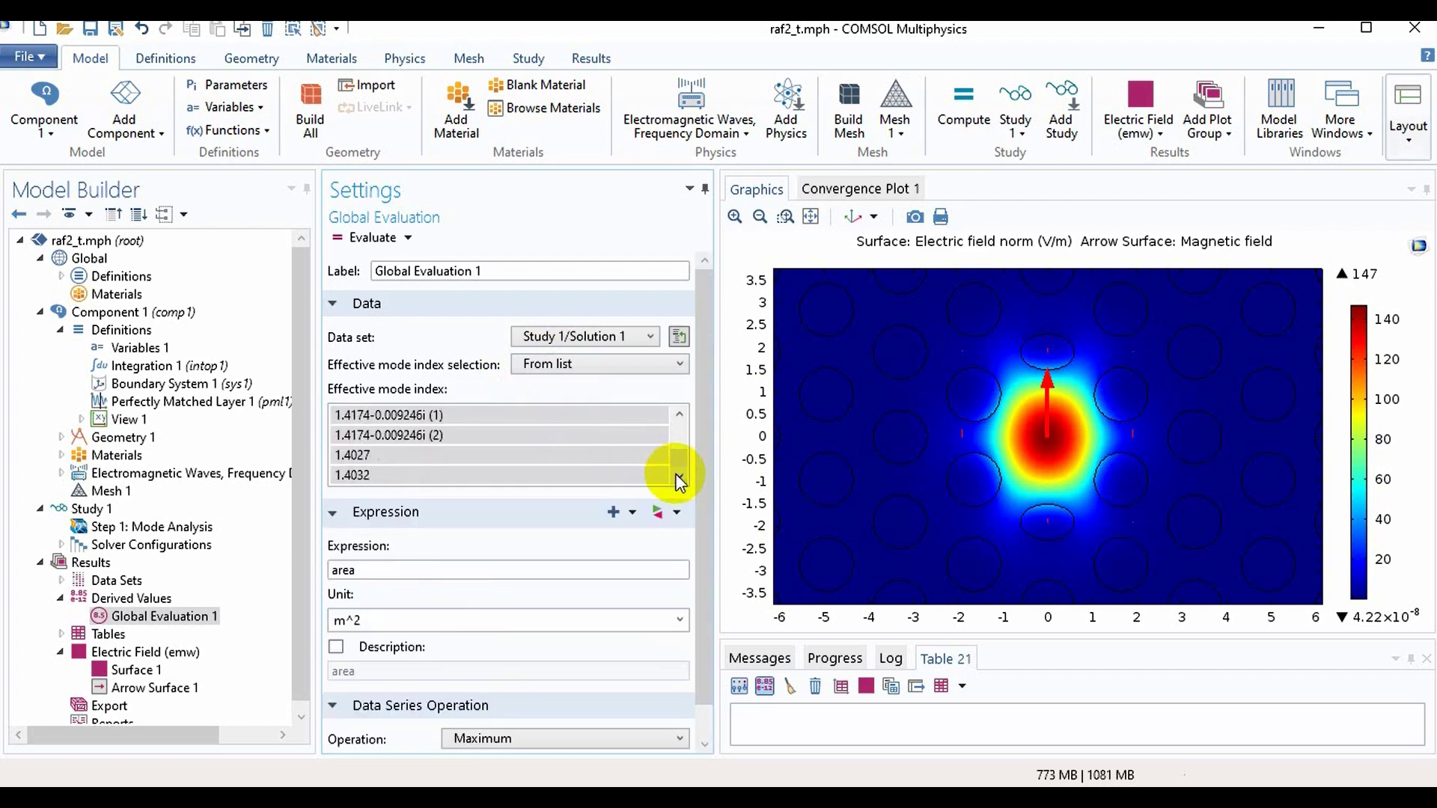
Evaluate maximum area for modes 1.4032 and 1.4027: about 5.80E-12 and 5.64E-12 m^2
click(527, 473)
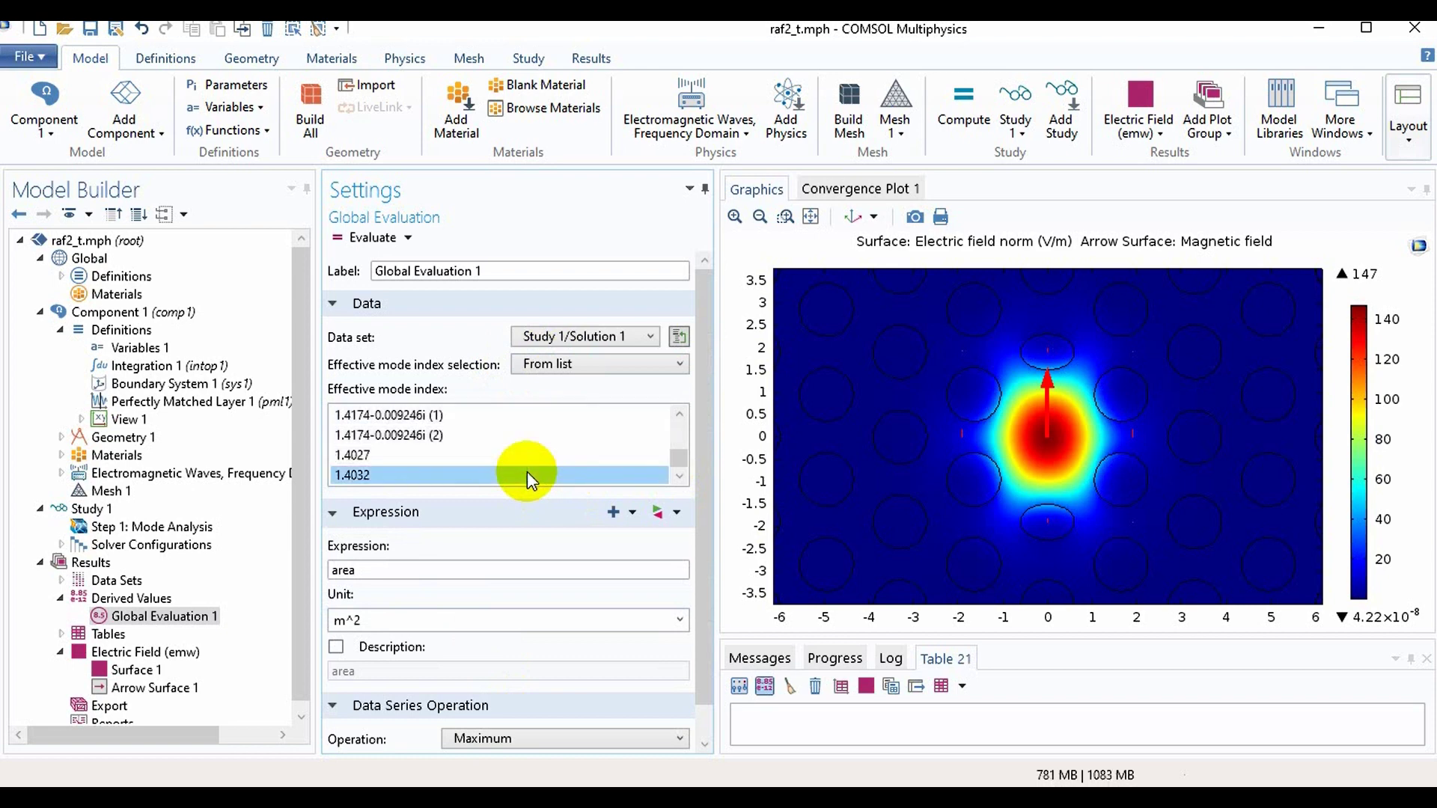
click(367, 239)
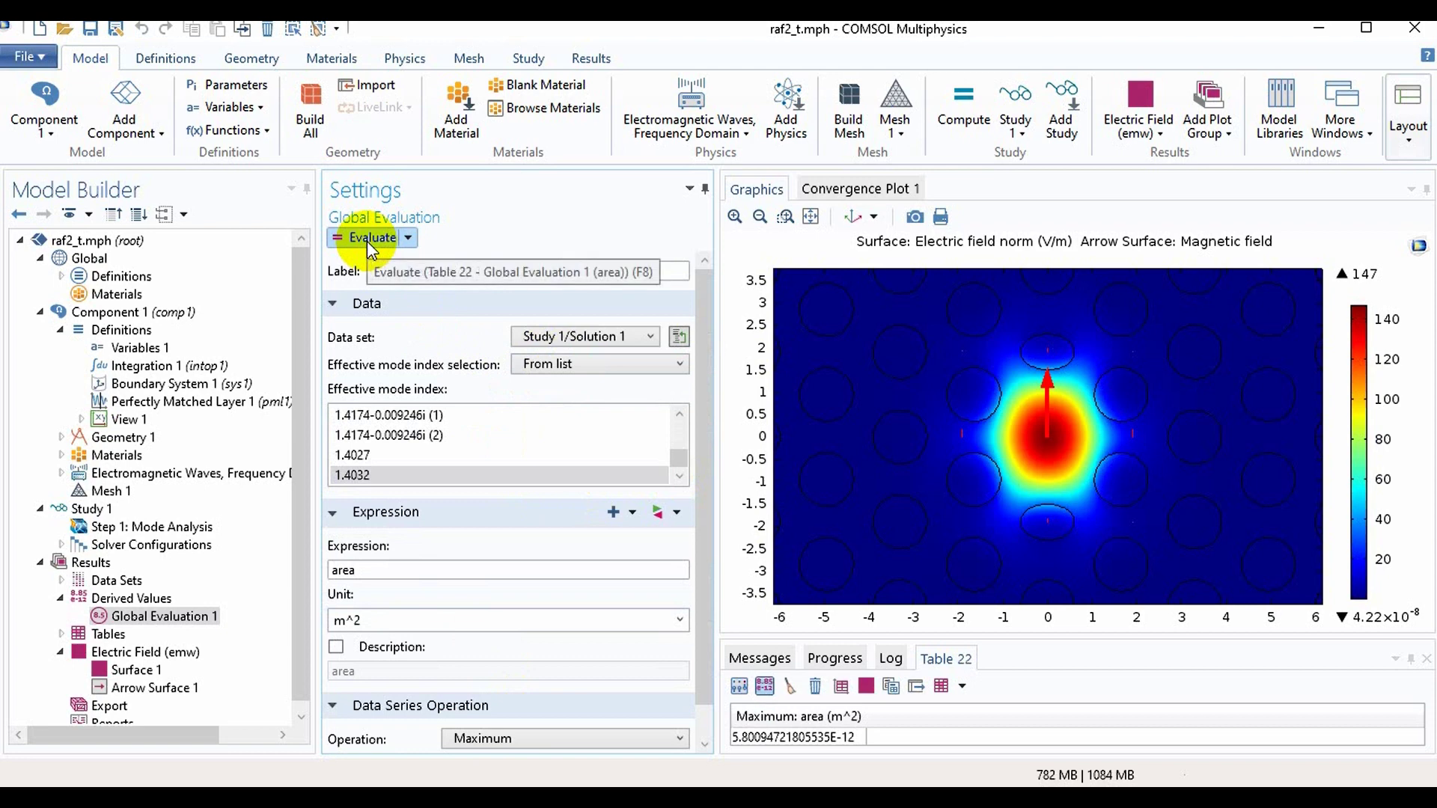
click(366, 239)
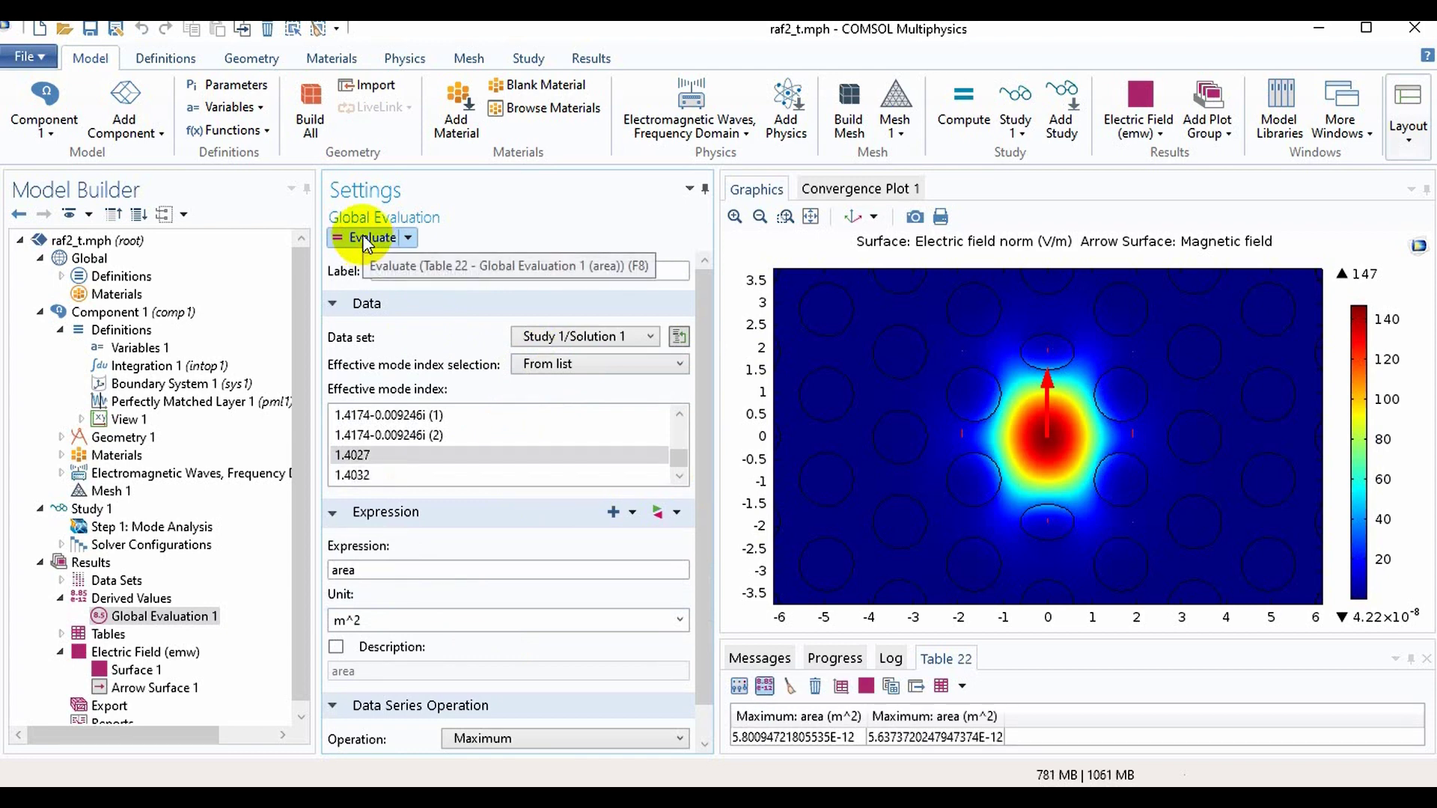